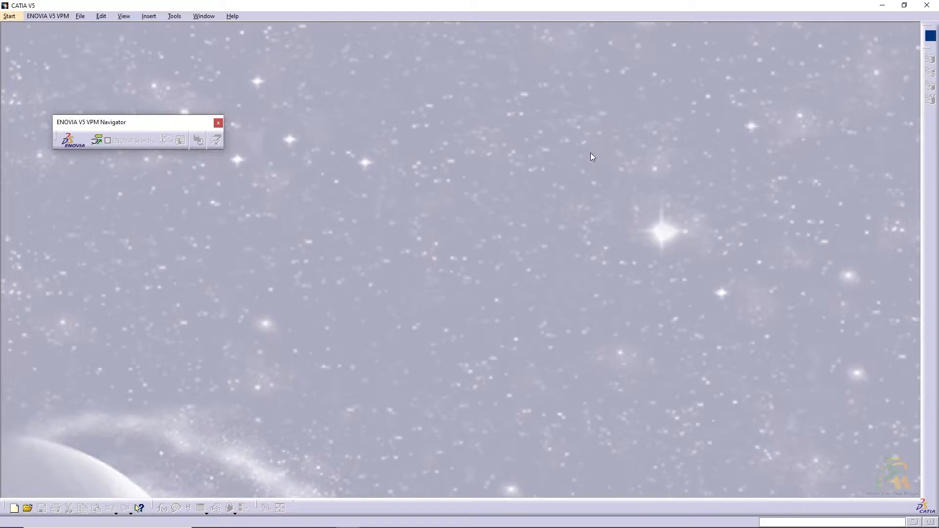
- Create a new part named Part1 in the Part Design workbench with hybrid design enabled
left_click(10, 17)
mouse_move(39, 42)
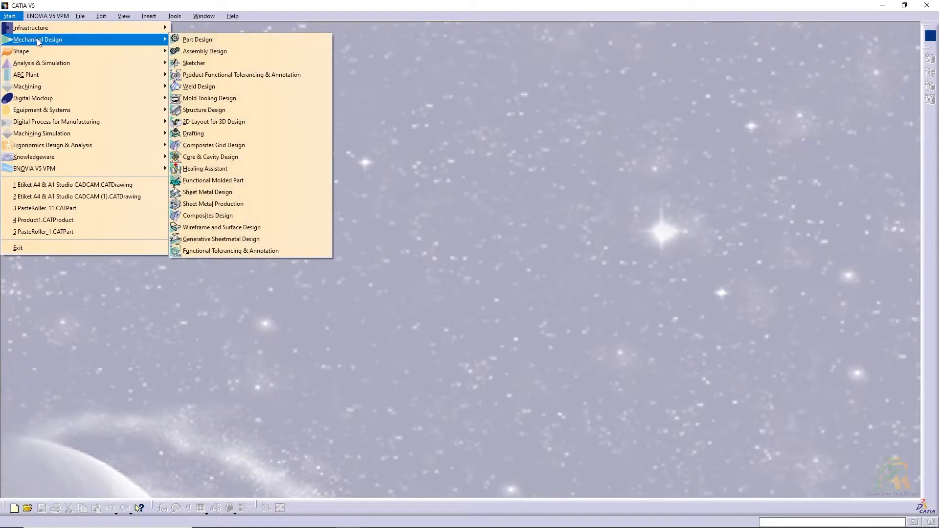
left_click(197, 39)
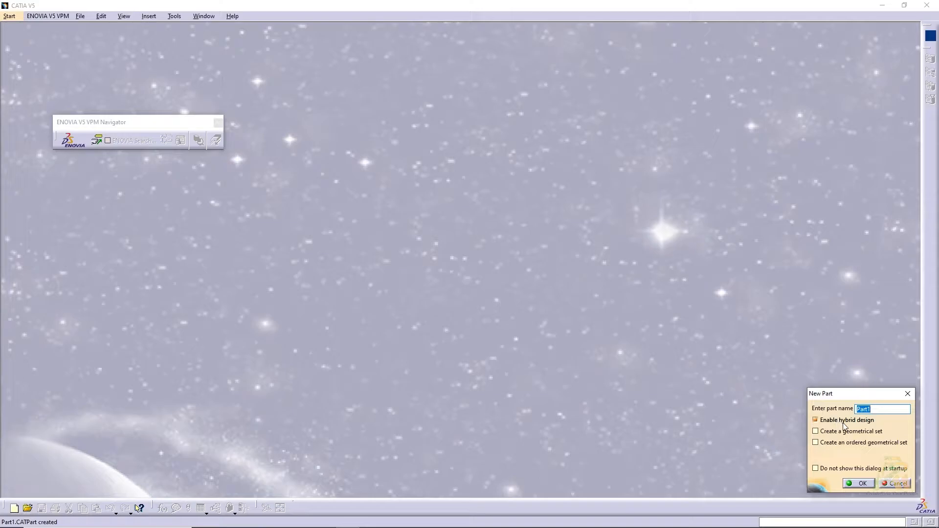
left_click(846, 481)
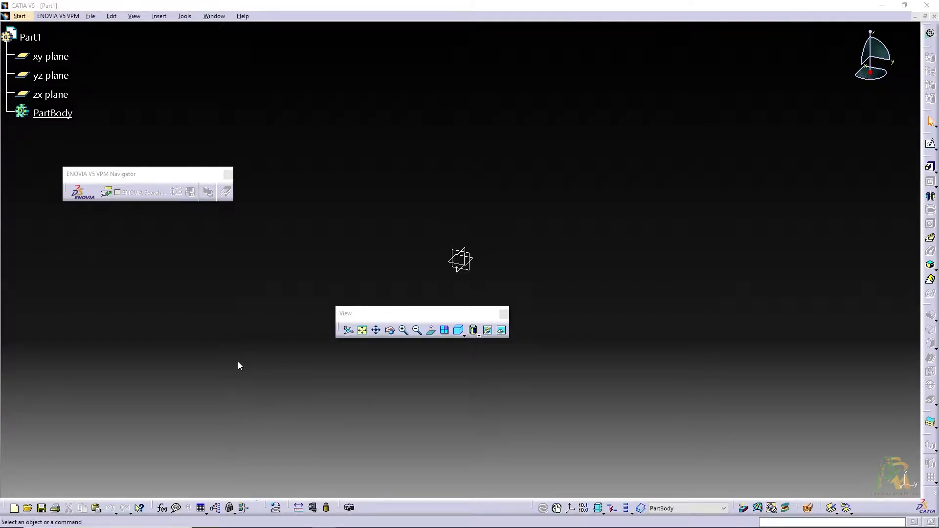
- Switch to Photos, examine the shape and dimensions on the CS bracket drawing, and return to CATIA
key("alt+Tab")
key("alt+Tab")
key("alt+Tab")
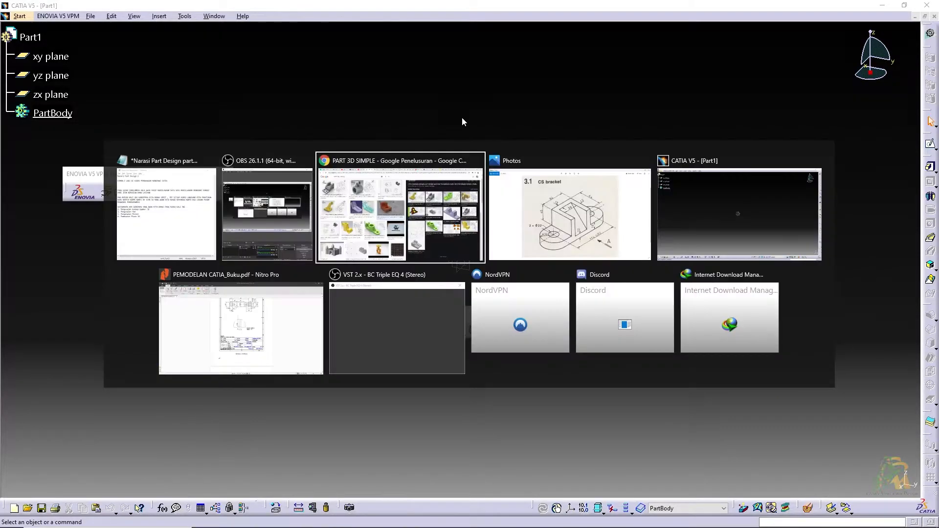
key("alt+Tab")
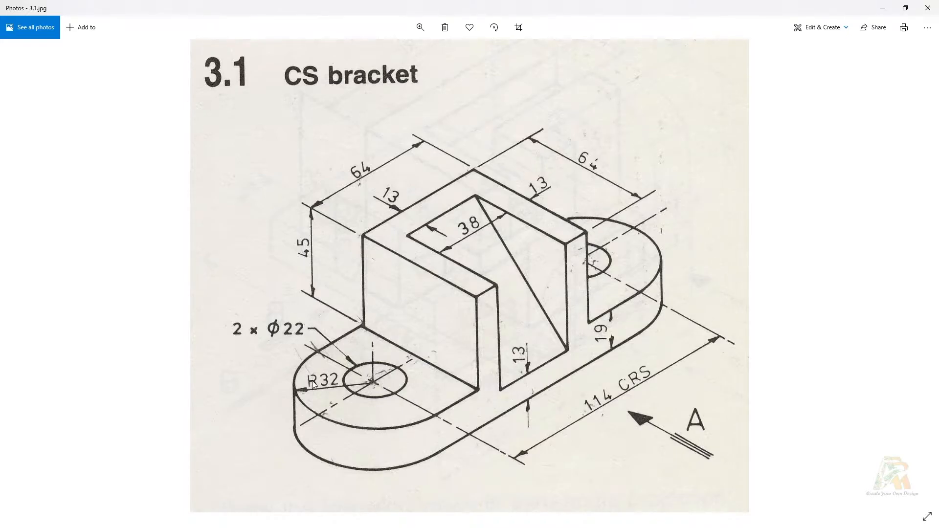
key("alt+Tab")
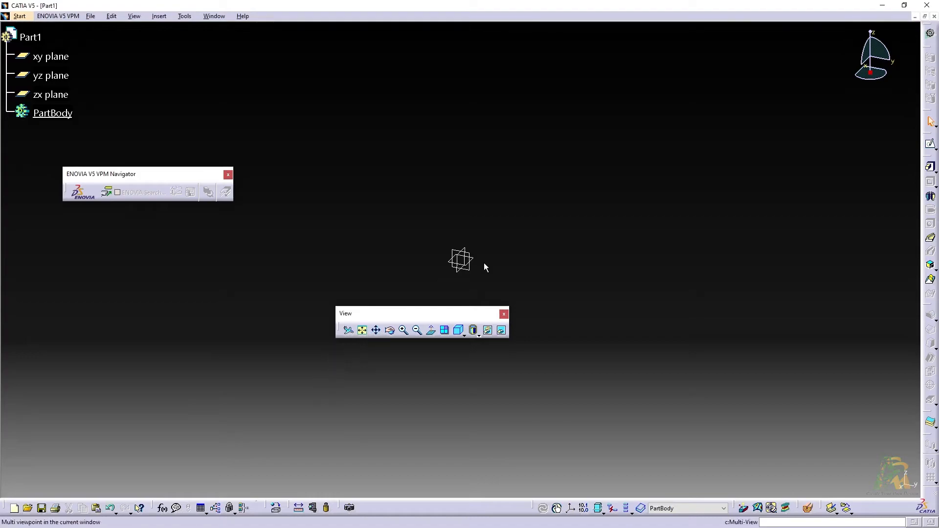
- Sketch a horizontal elongated hole on the xy plane starting at the origin, about 24 mm in radius and 109 mm between centres
left_click(473, 259)
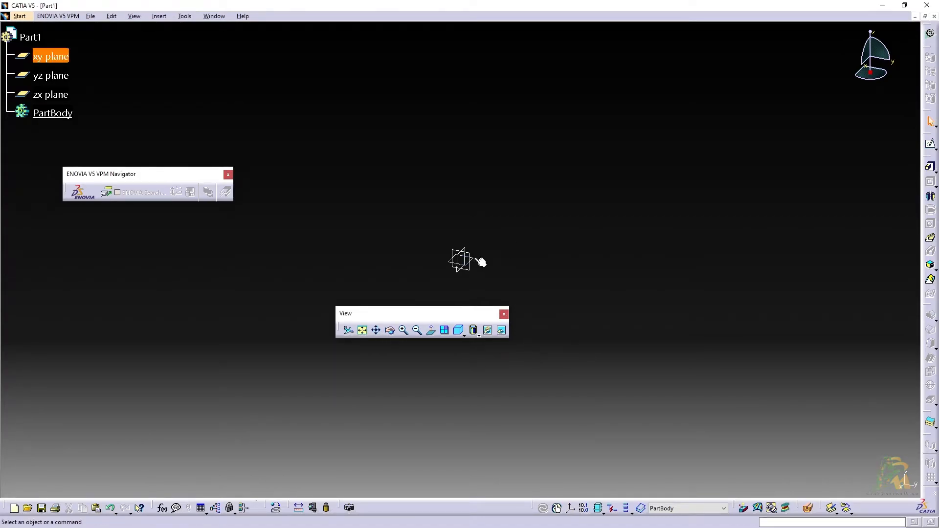
left_click(931, 143)
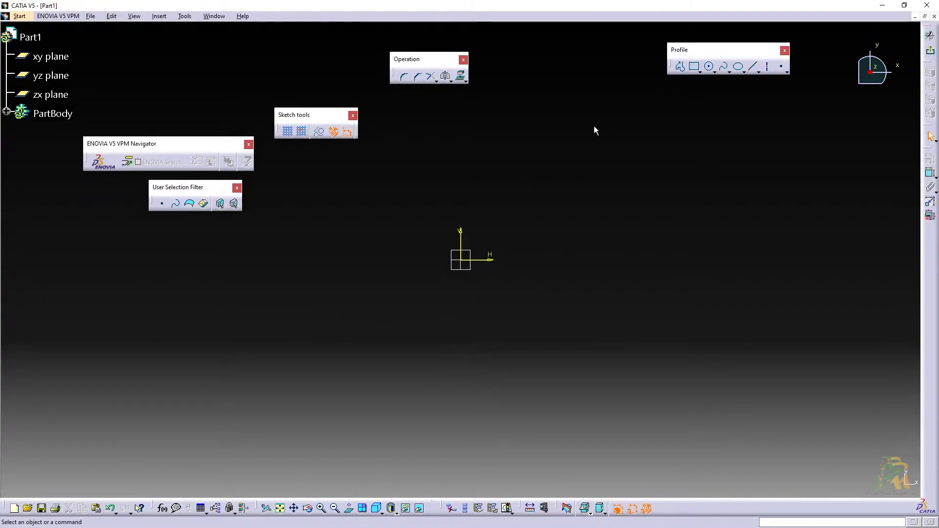
left_click(700, 73)
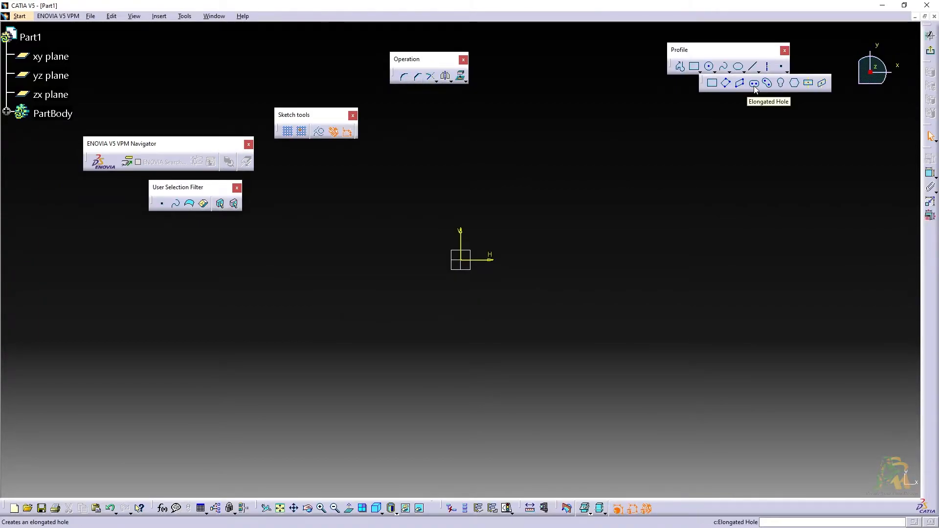
left_click(755, 84)
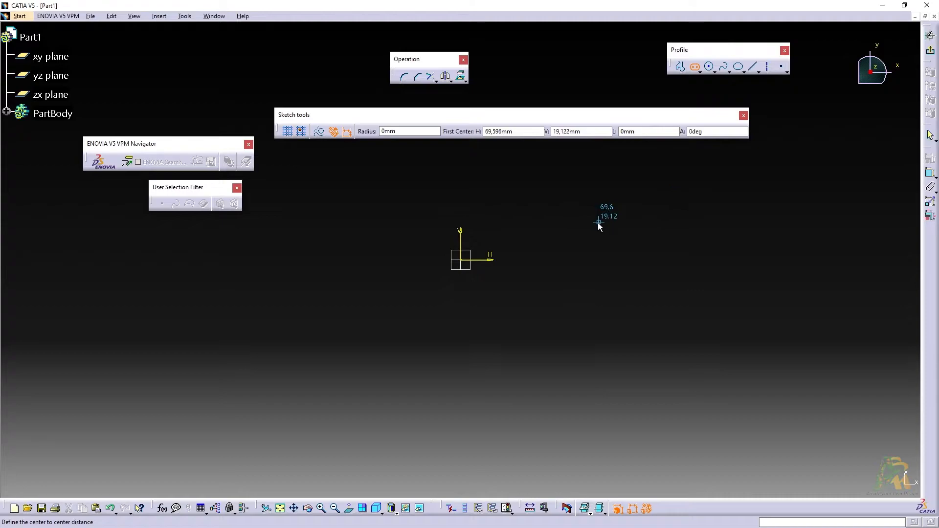
left_click(465, 264)
left_click(679, 258)
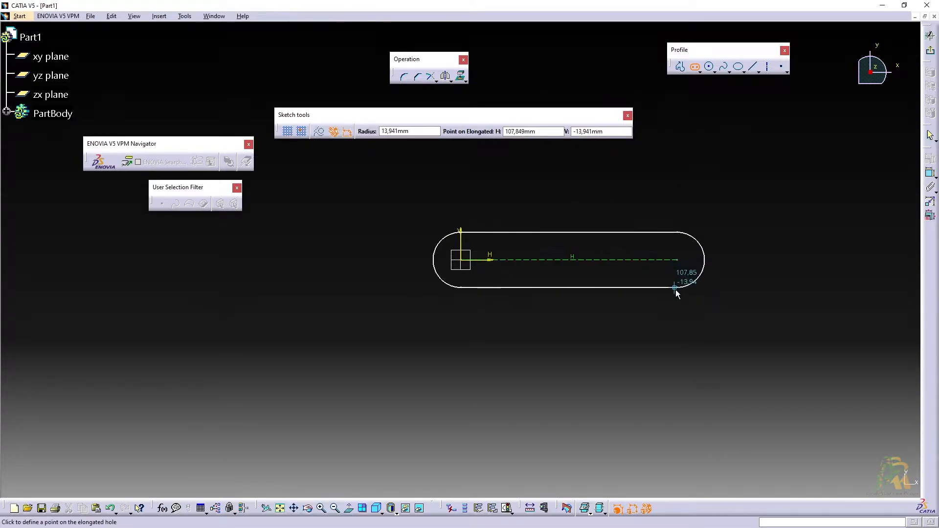
left_click(682, 307)
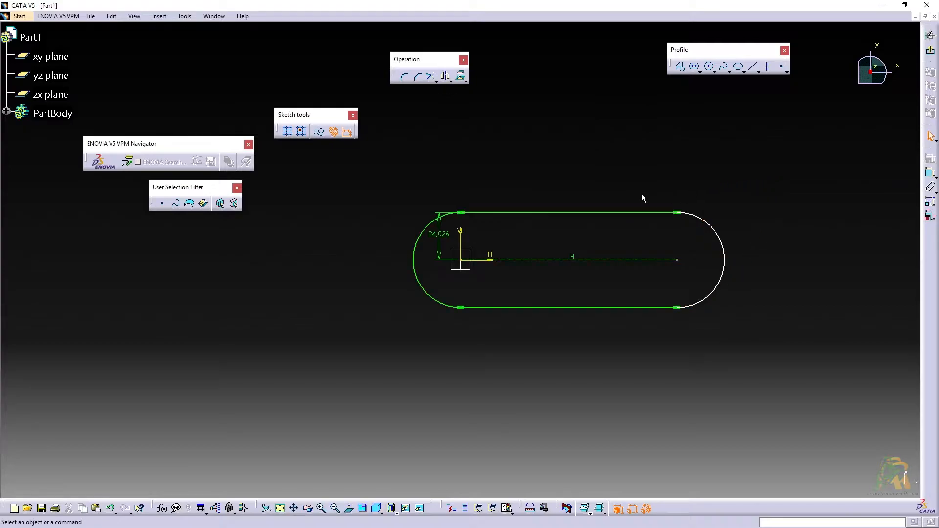
- Check the end radius on the bracket drawing in Photos and set the elongated profile's radius to 32 mm
key("alt+Tab")
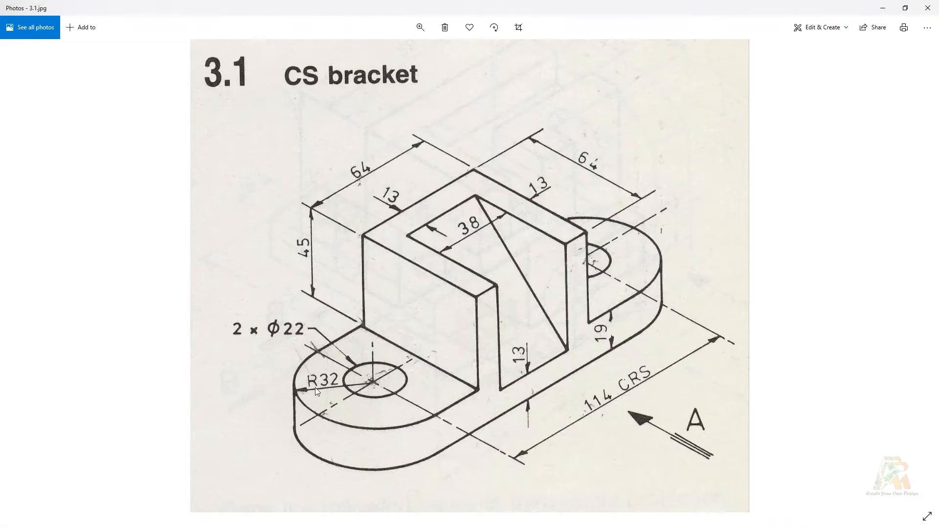
key("alt+Tab")
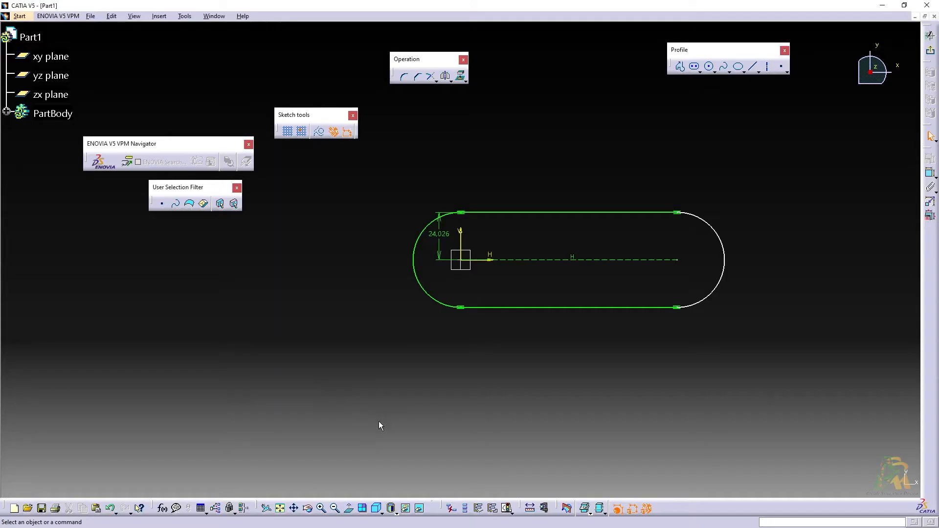
double_click(454, 239)
type("32")
key("Return")
- Check the hole spacing on the drawing and constrain the elongated profile's centre-to-centre distance to 114 mm
key("alt+Tab")
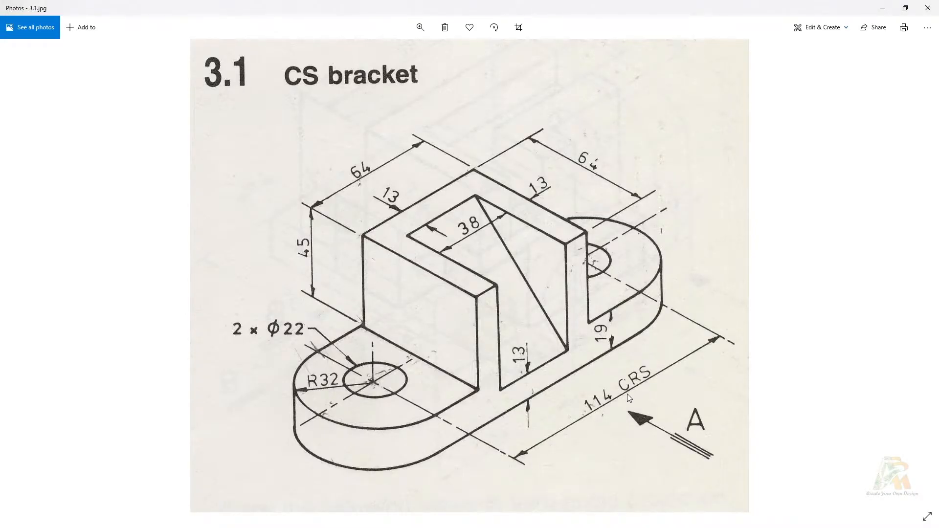
key("alt+Tab")
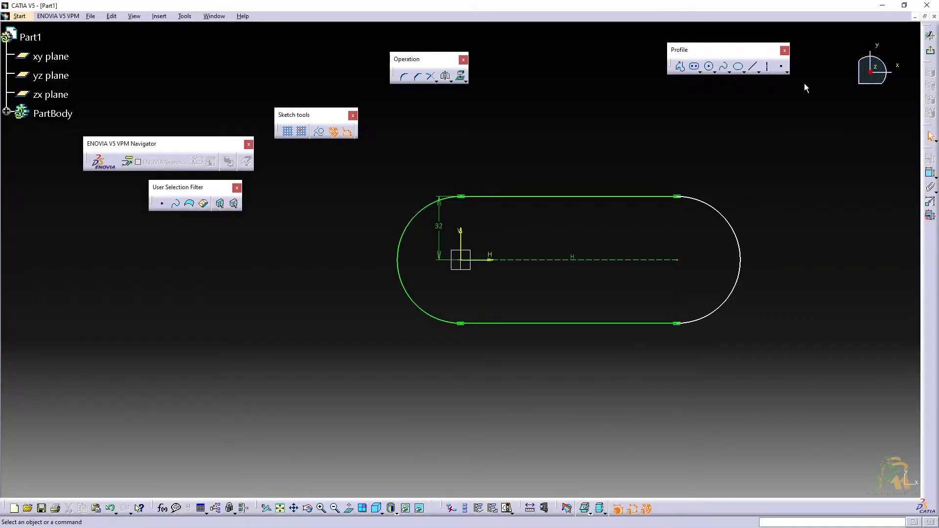
left_click(930, 173)
left_click(562, 259)
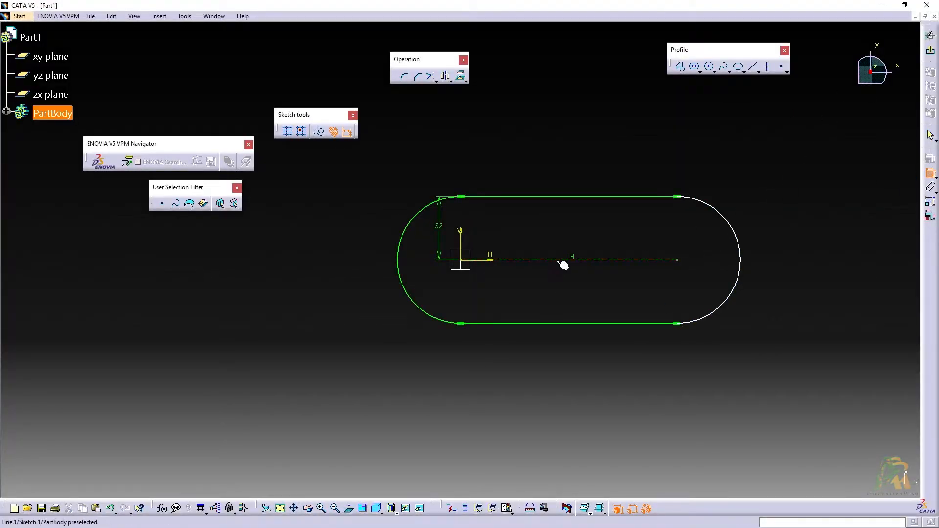
left_click(571, 371)
double_click(571, 370)
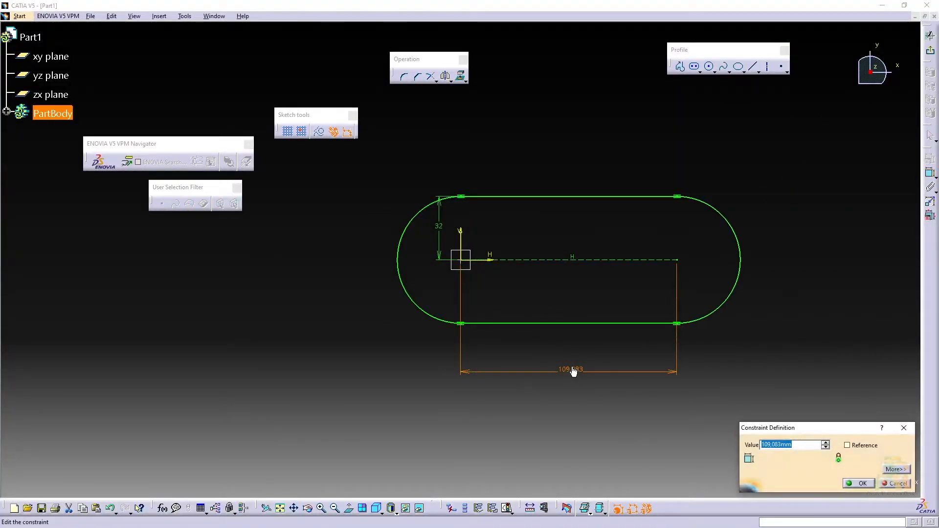
type("114")
key("Return")
left_click(754, 178)
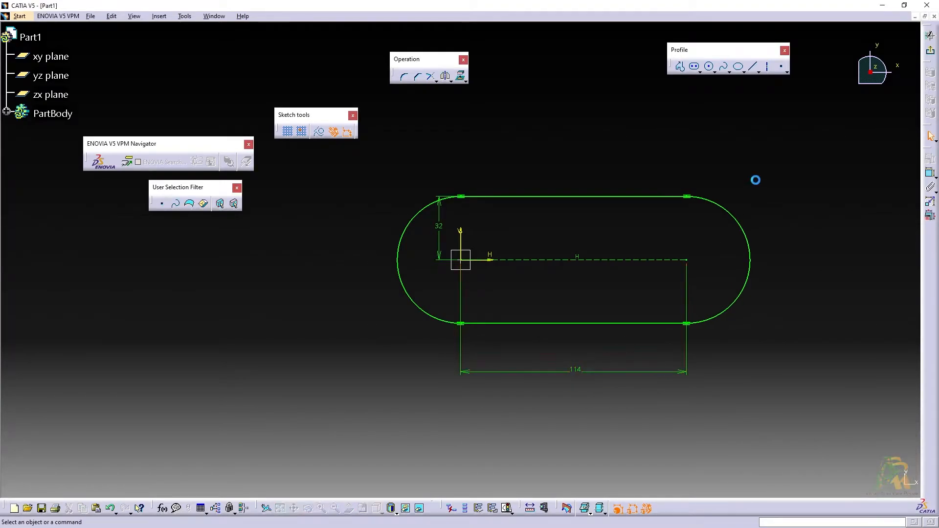
- Sketch two circles about 32 mm in diameter, one centred on each arc centre of the elongated profile
key("alt+Tab")
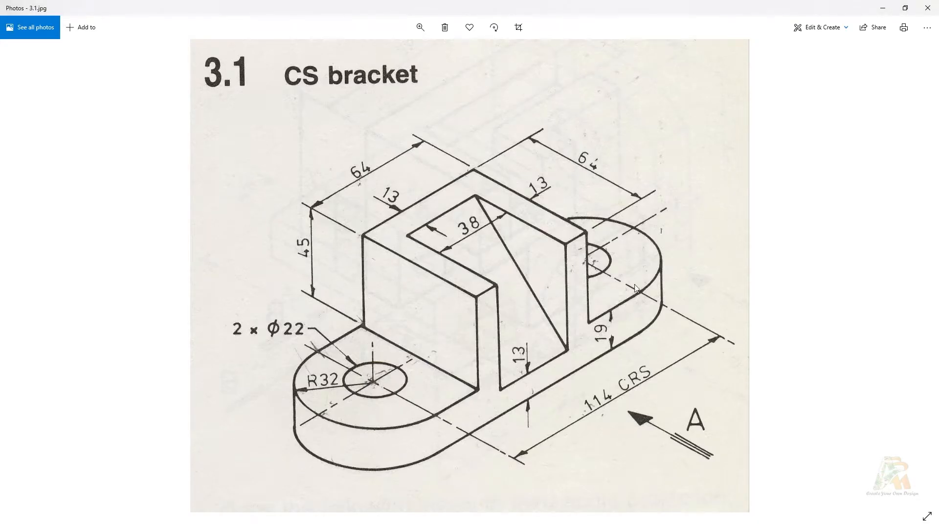
key("alt+Tab")
key("alt+Tab")
key("alt+Tab")
left_click(709, 66)
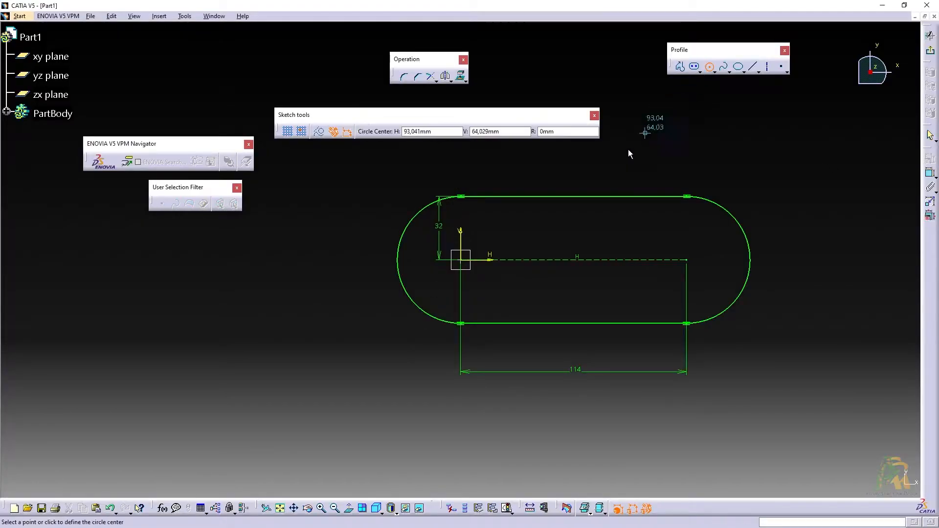
left_click(460, 260)
left_click(487, 278)
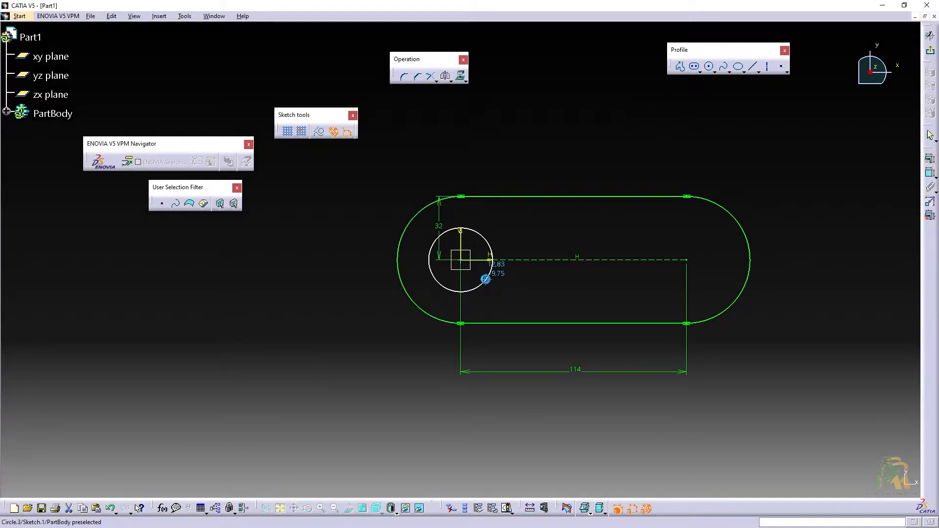
left_click(710, 67)
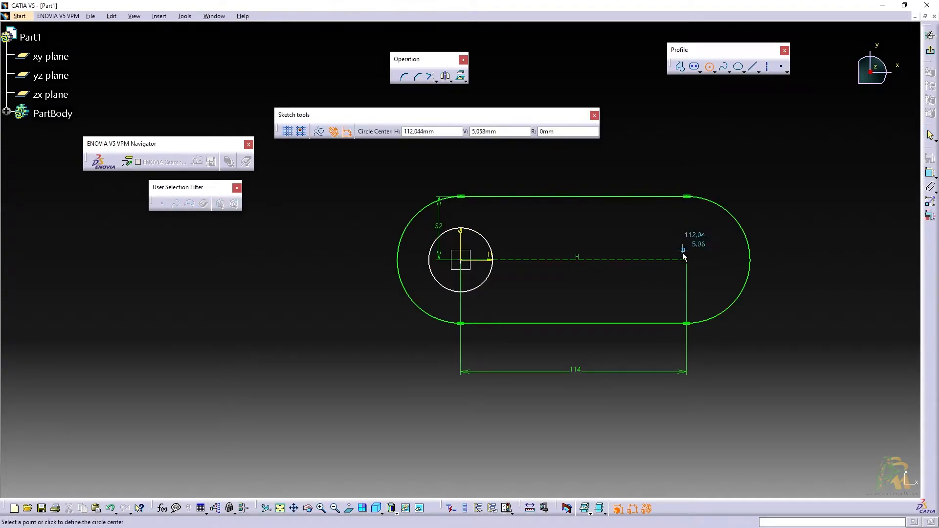
left_click(687, 260)
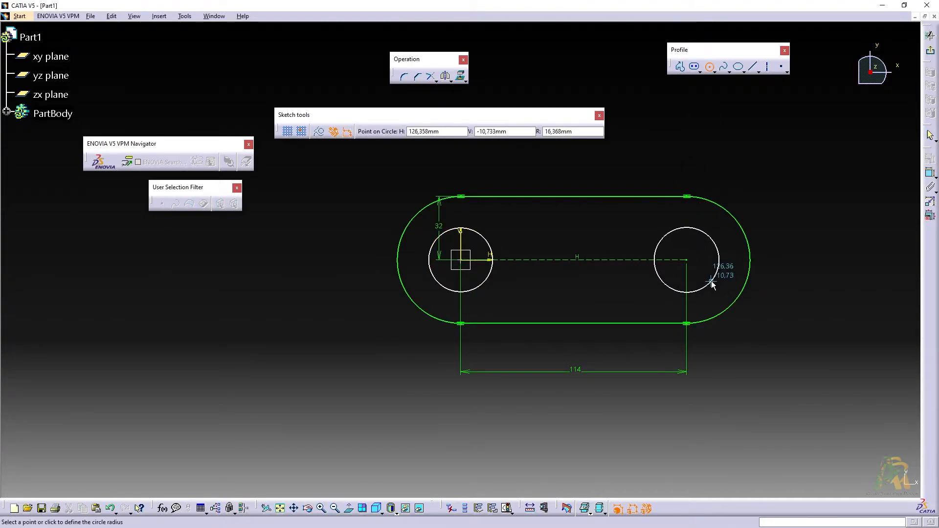
left_click(712, 282)
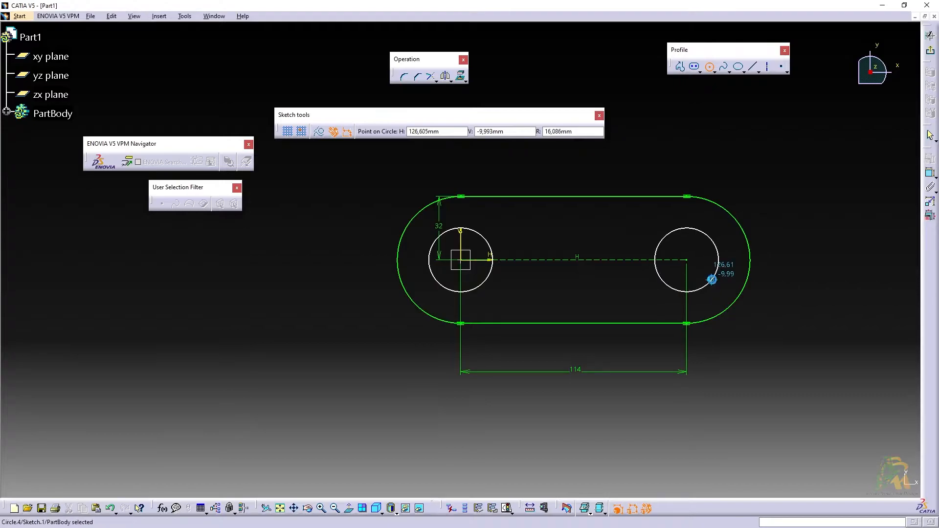
- Check the hole size on the bracket drawing and constrain the circle at the origin to a 22 mm diameter
key("alt+Tab")
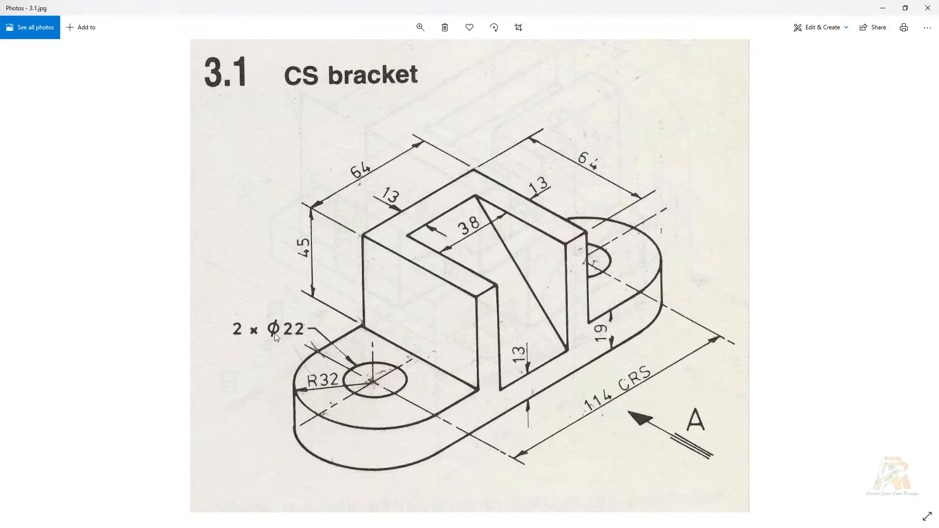
key("alt+Tab")
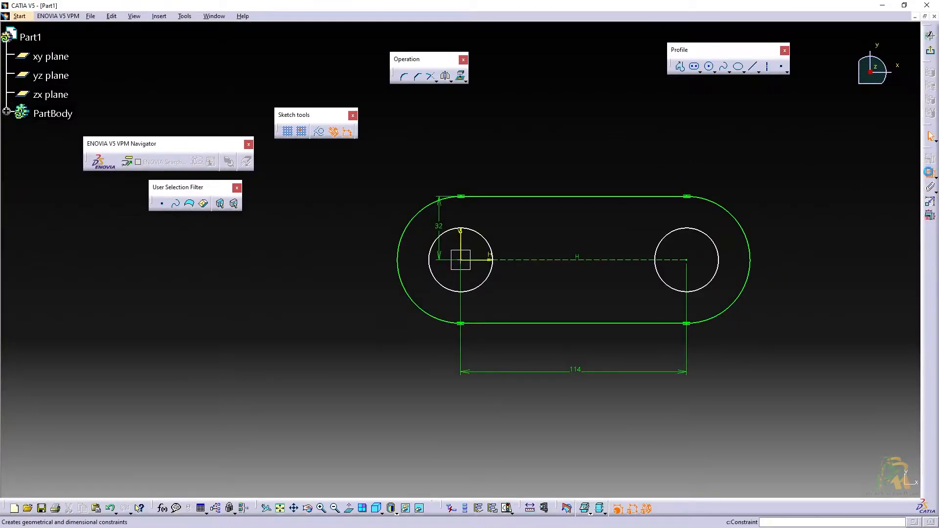
left_click(486, 242)
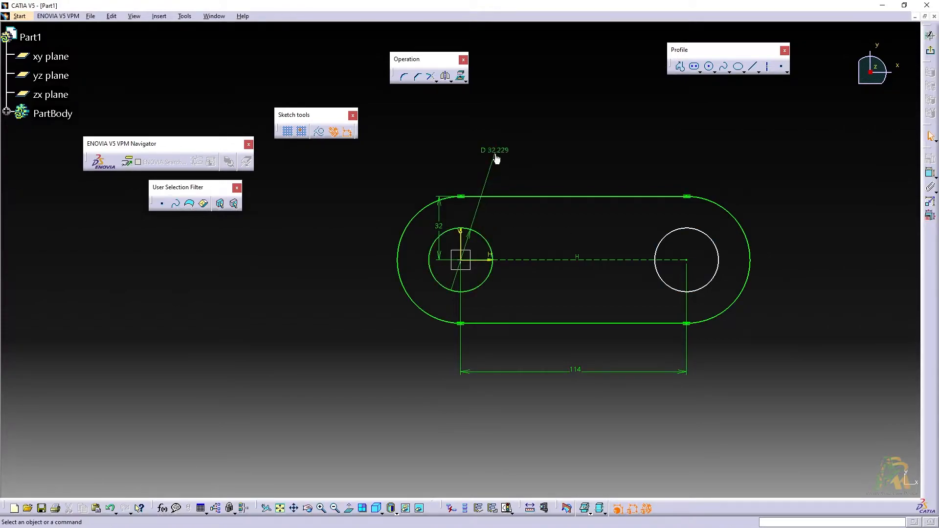
left_click(502, 156)
double_click(497, 156)
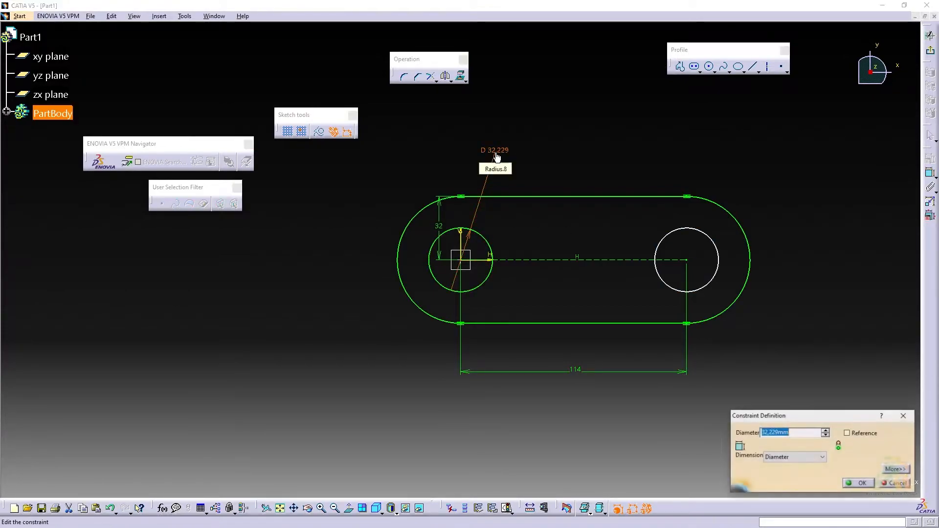
type("22")
key("Return")
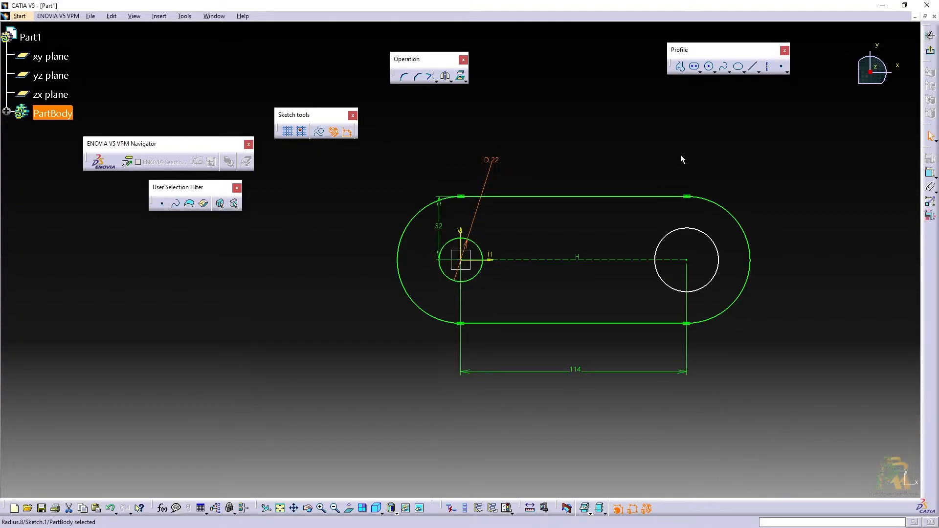
- Constrain the circle at the far arc centre to a 22 mm diameter
left_click(930, 187)
left_click(714, 245)
left_click(772, 186)
double_click(768, 186)
type("22")
key("Return")
left_click(738, 173)
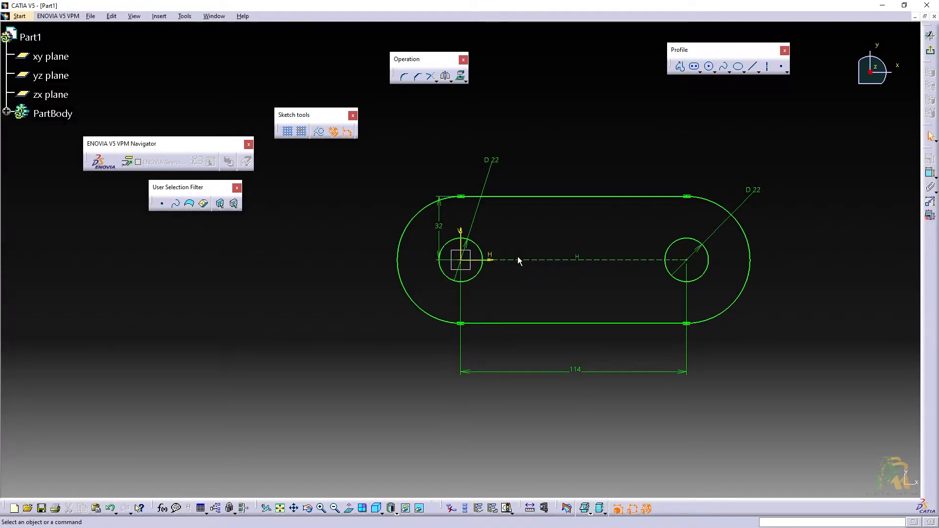
- Leave the finished base sketch and check the base thickness on the CS bracket drawing
left_click(932, 54)
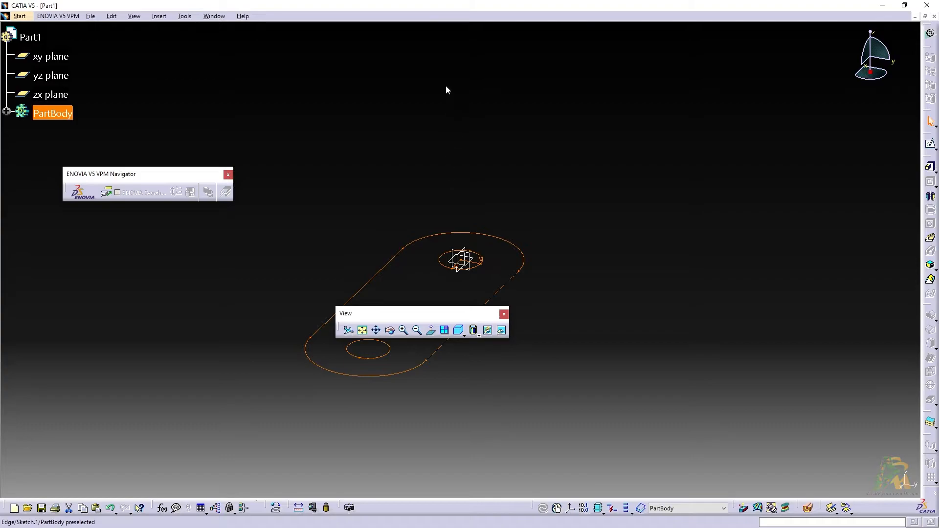
left_click_drag(482, 318, 446, 87)
middle_click_drag(486, 227, 580, 201)
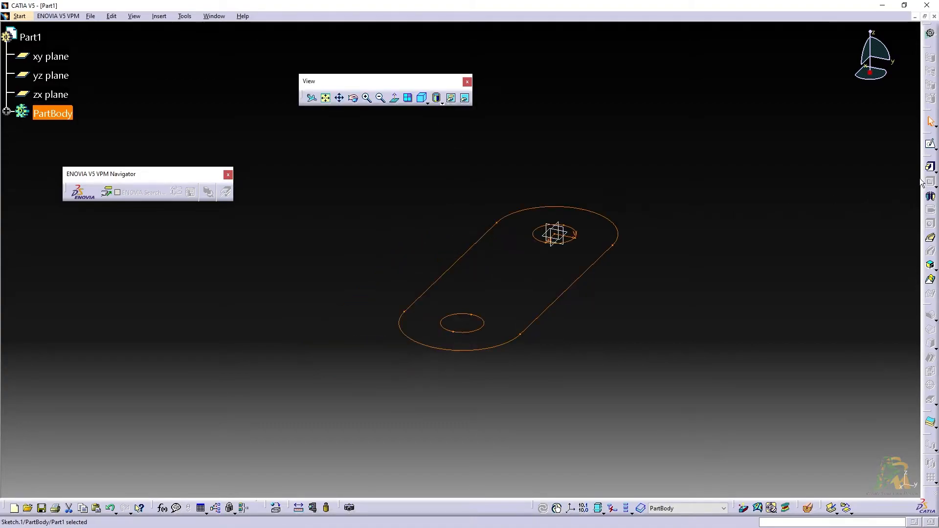
left_click(930, 167)
key("alt+Tab")
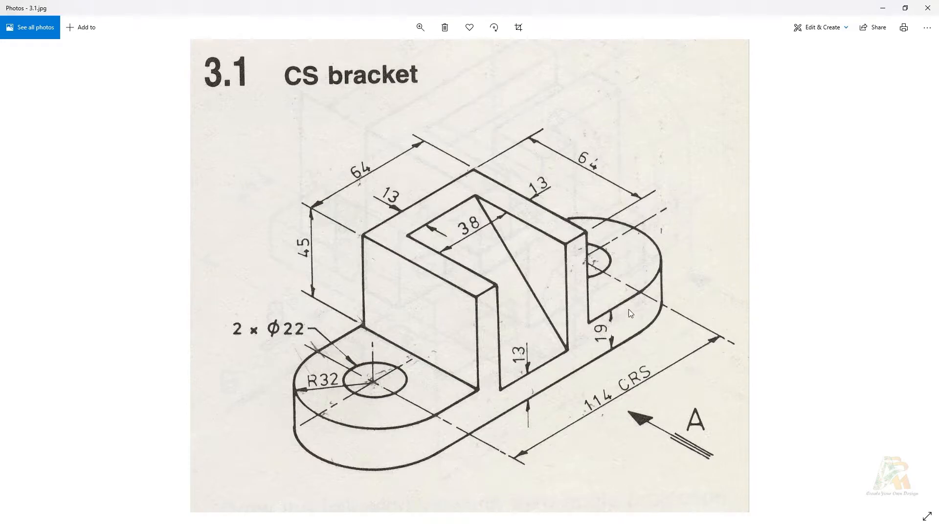
key("alt+Tab")
left_click(609, 364)
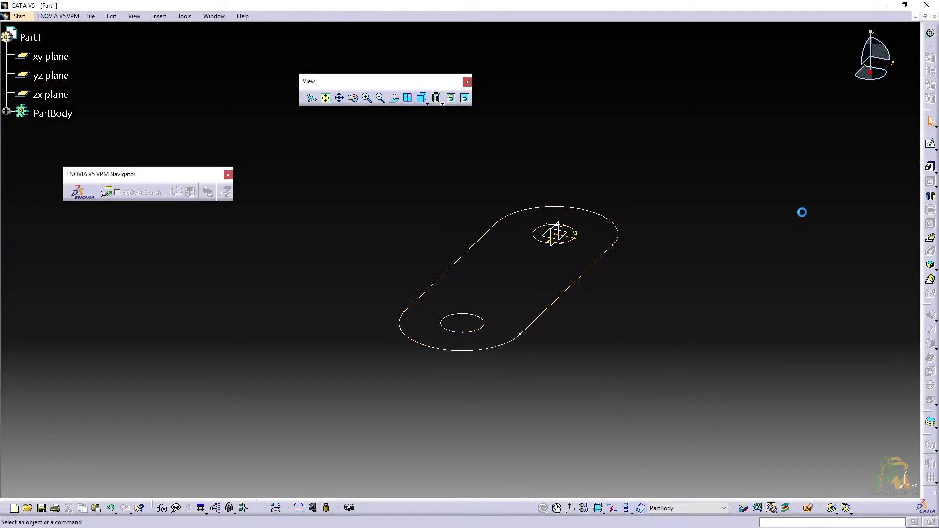
- Pad the slotted base sketch with its two holes, using a Dimension limit of 19 mm
left_click(931, 170)
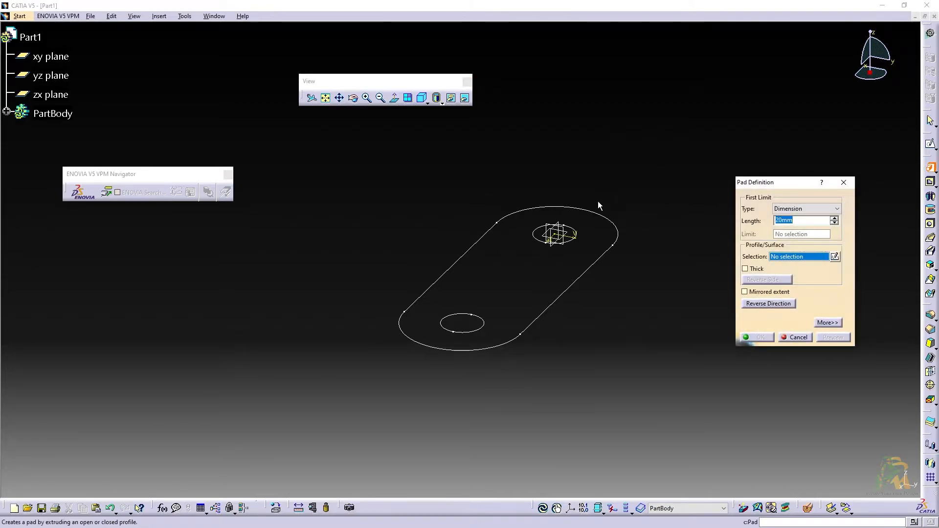
left_click(782, 212)
left_click(782, 212)
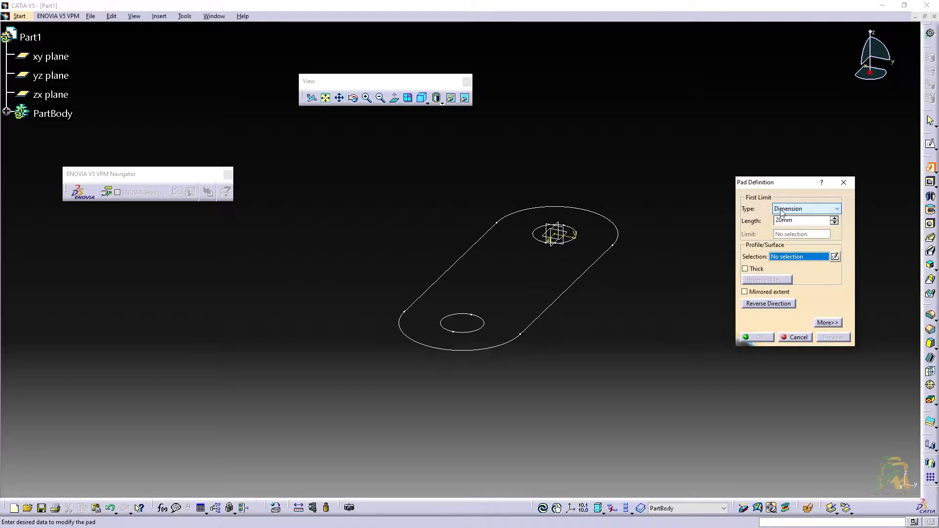
left_click(782, 212)
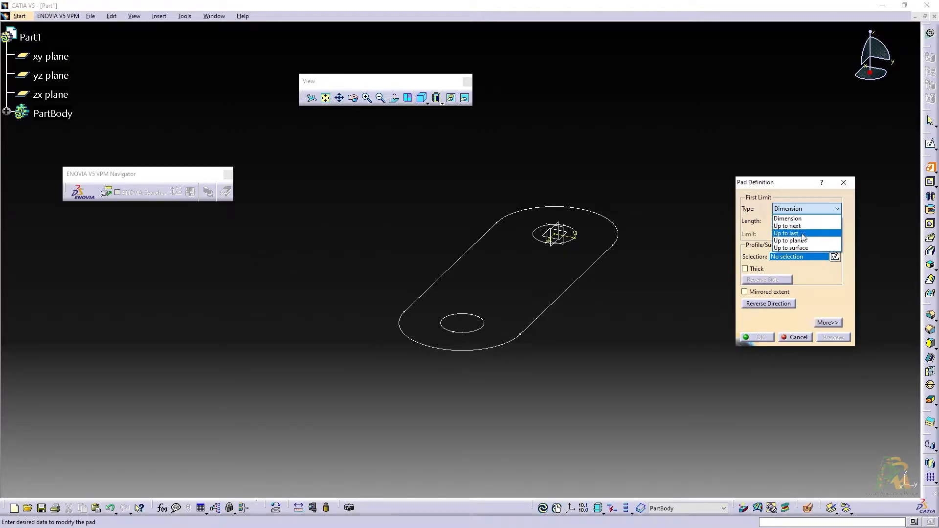
key("Escape")
left_click(799, 207)
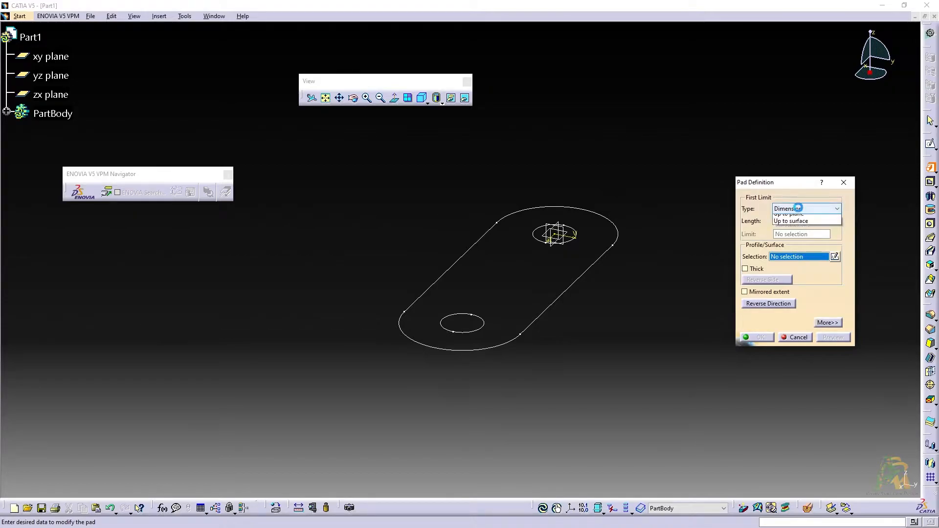
left_click(797, 218)
left_click_drag(792, 220, 735, 223)
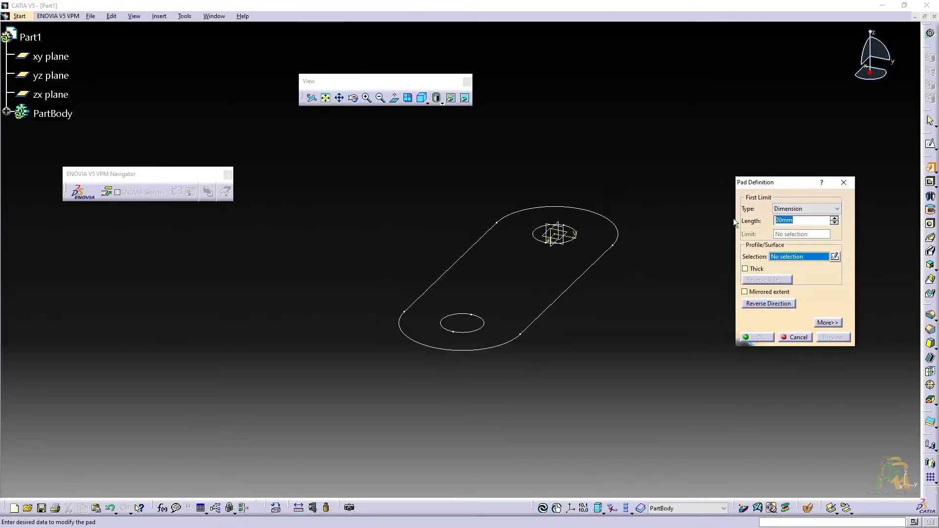
type("19")
left_click(781, 259)
left_click(611, 256)
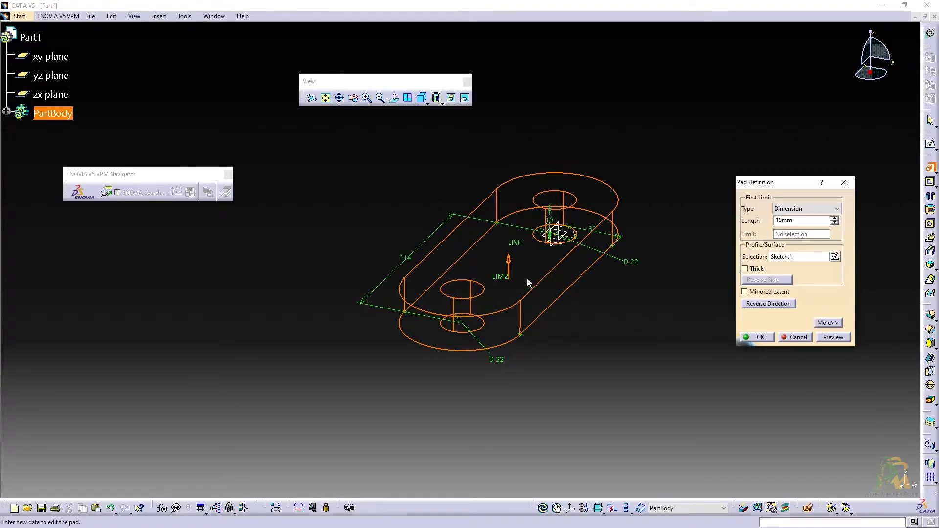
left_click(759, 338)
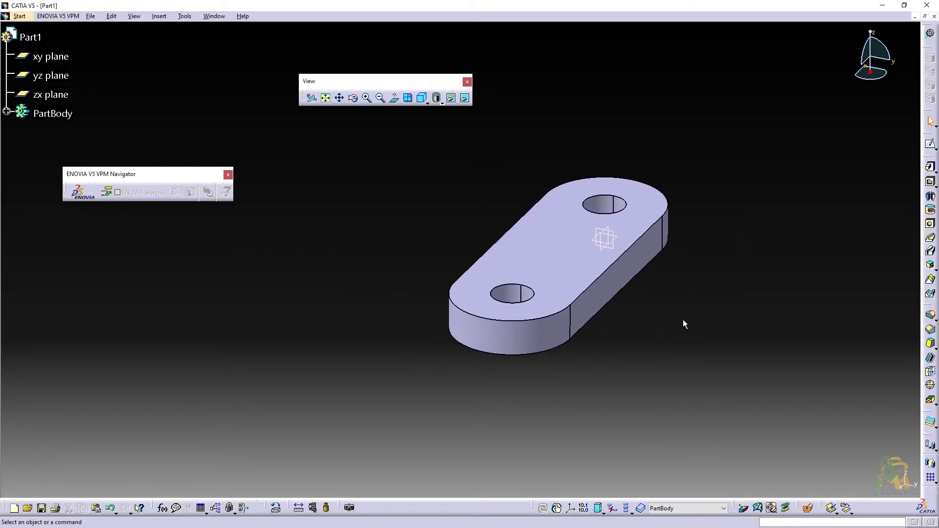
- Check the upright block on the bracket drawing and open a new sketch on the base's top face, viewed normal to it
key("alt+Tab")
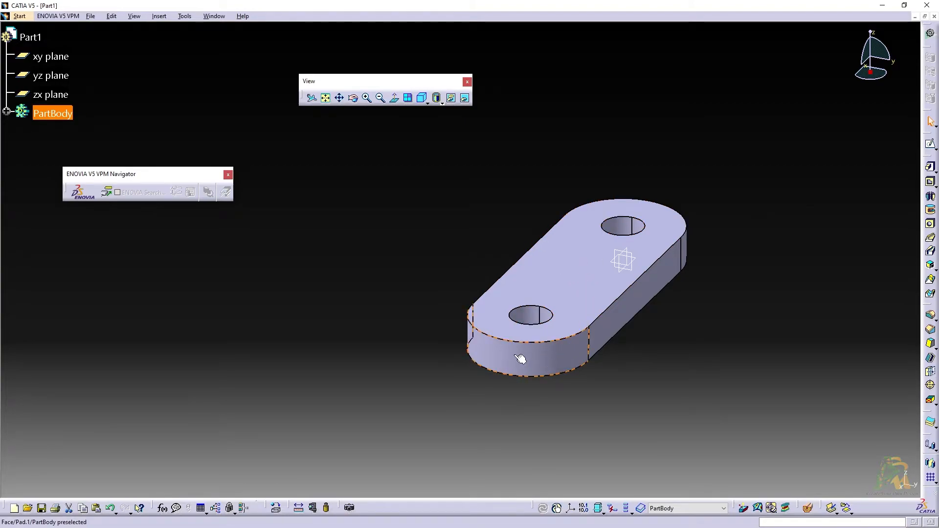
left_click(570, 265)
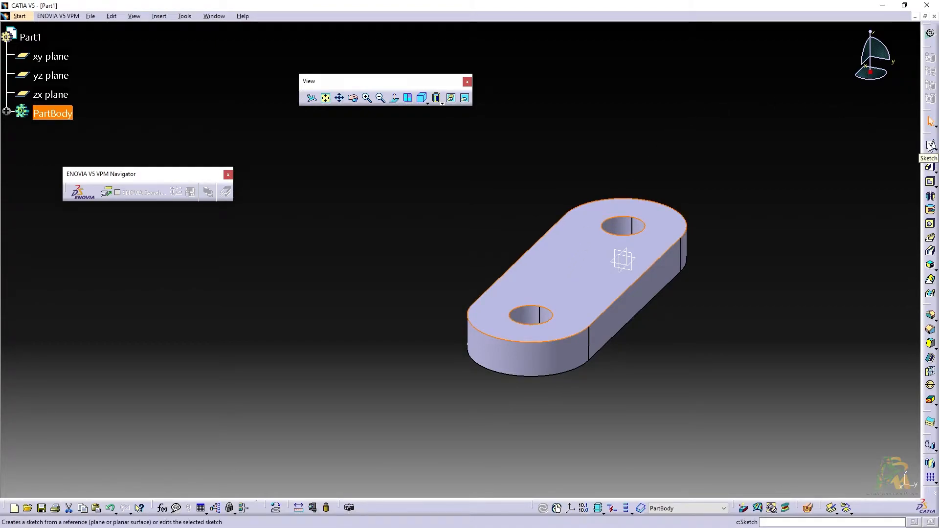
left_click(632, 88)
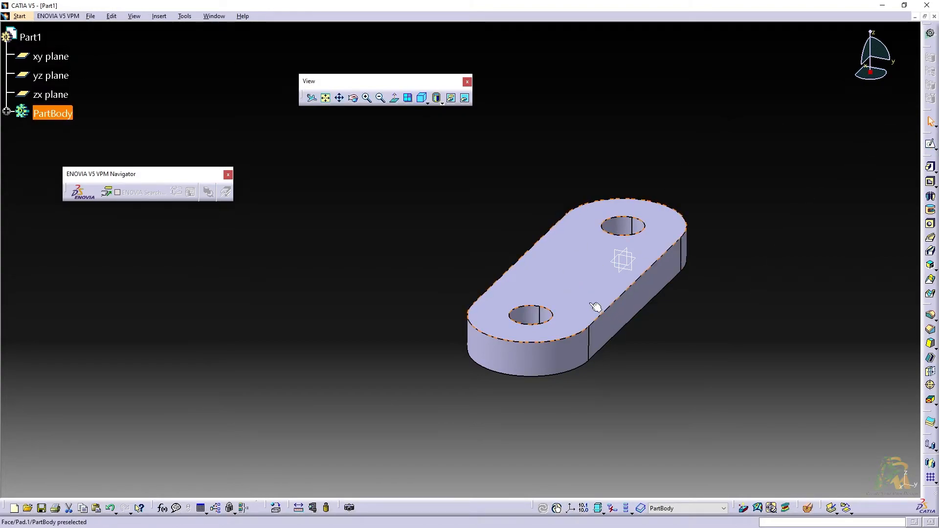
left_click(574, 283)
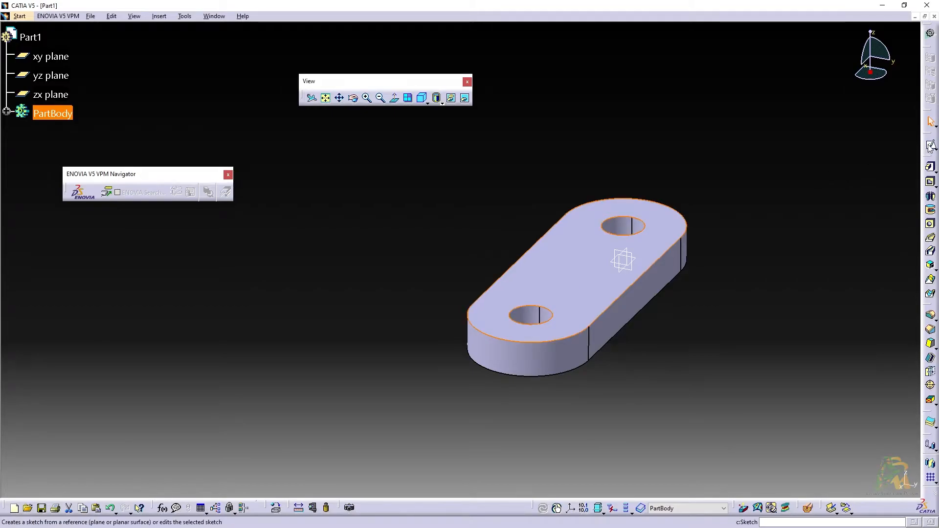
key("alt+Tab")
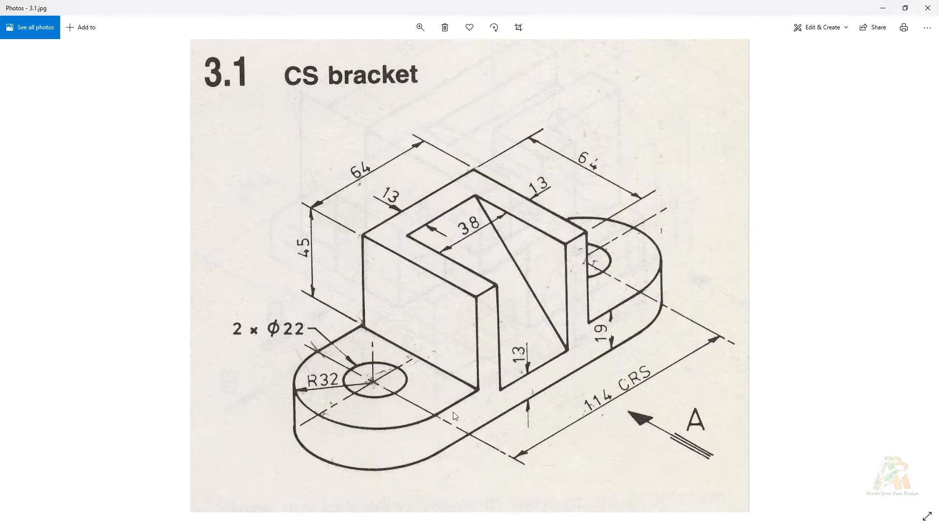
key("alt+Tab")
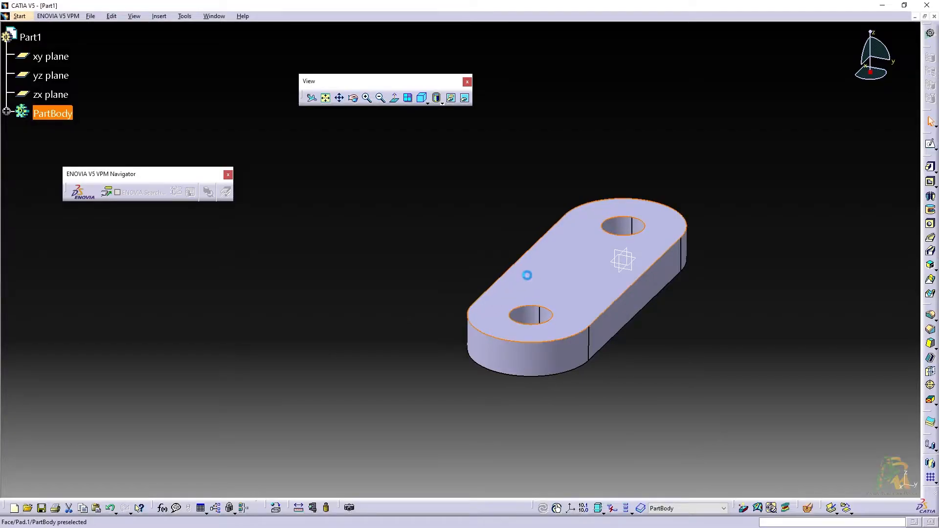
left_click(933, 146)
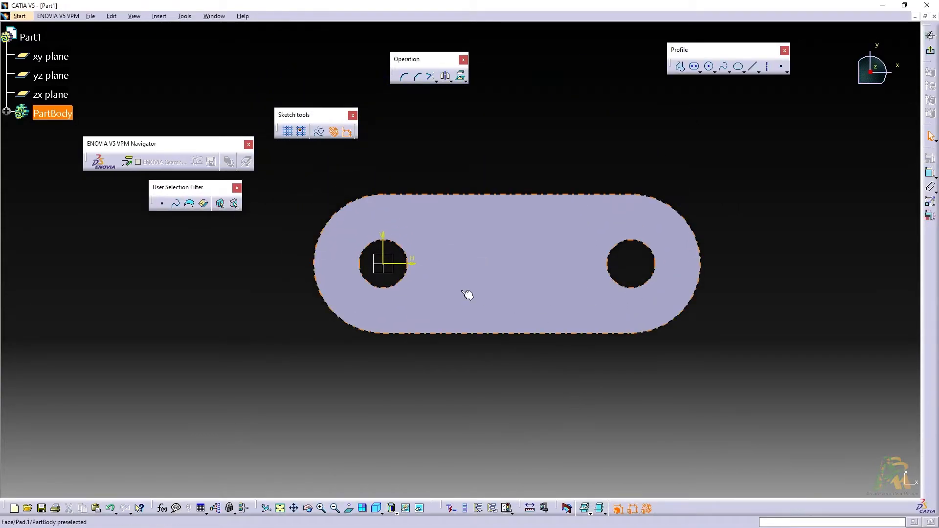
middle_click_drag(507, 380, 505, 212)
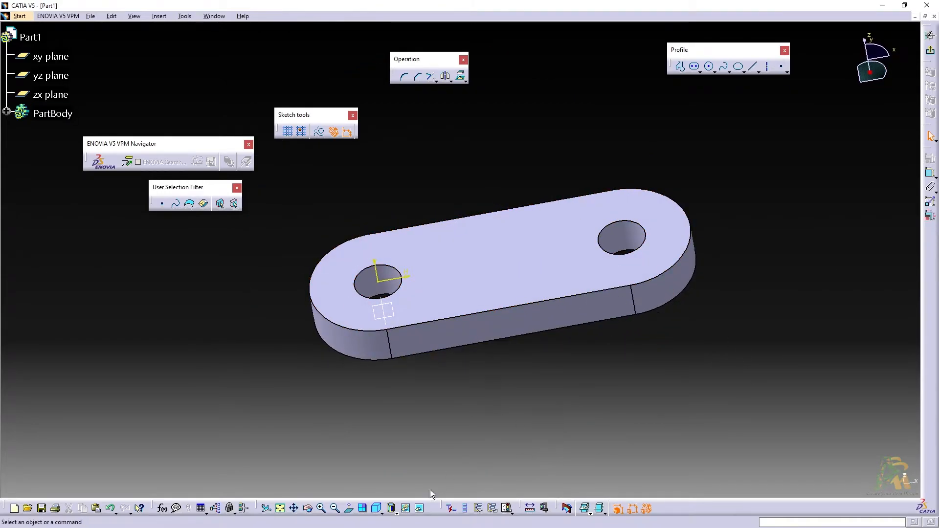
left_click(350, 509)
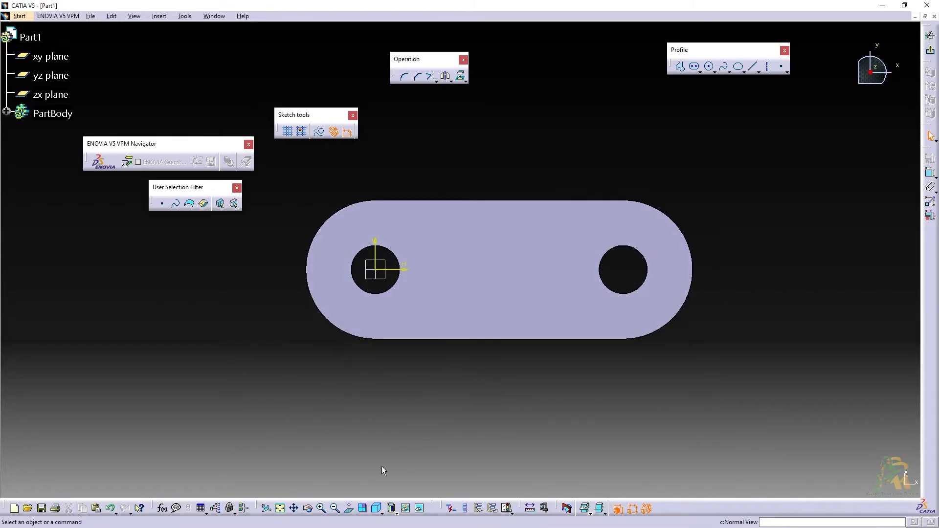
- Check the block's footprint on the drawing and sketch a rectangle about 58 mm high on the base between the two holes
key("alt+Tab")
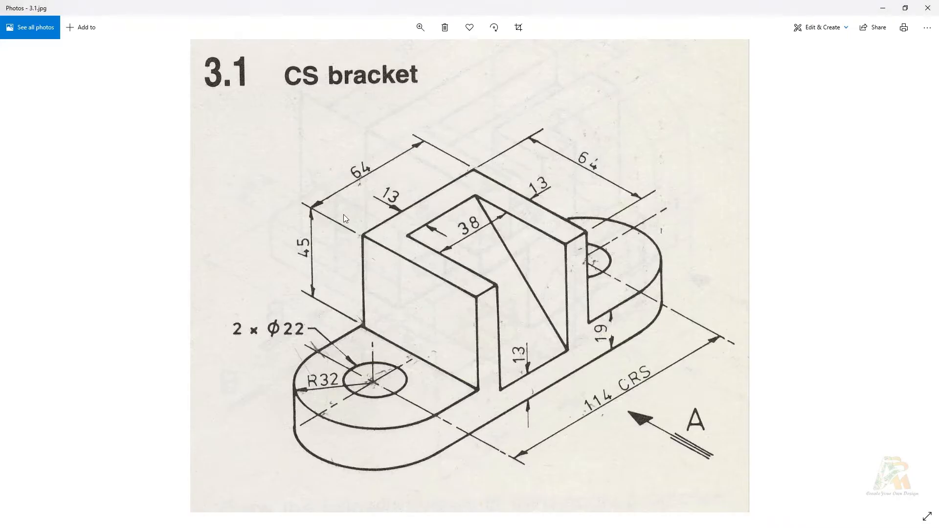
key("alt+Tab")
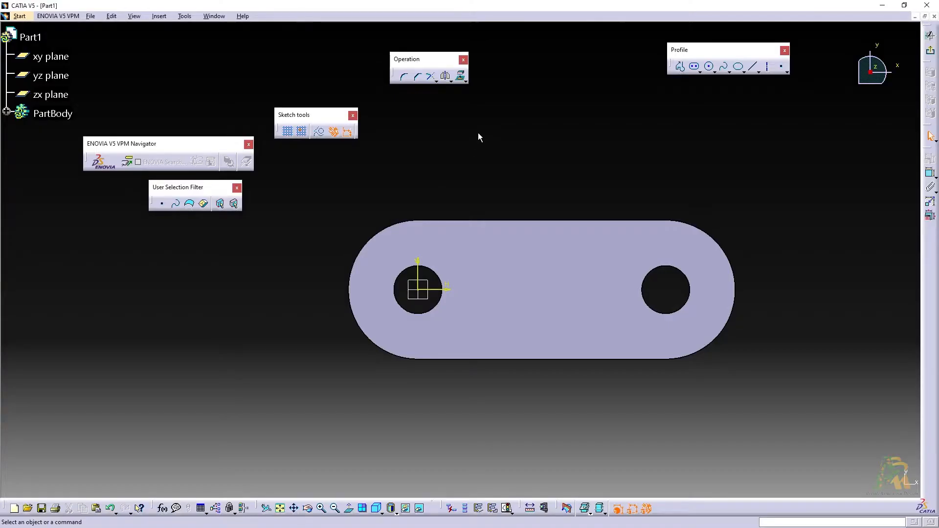
left_click(702, 72)
left_click(708, 79)
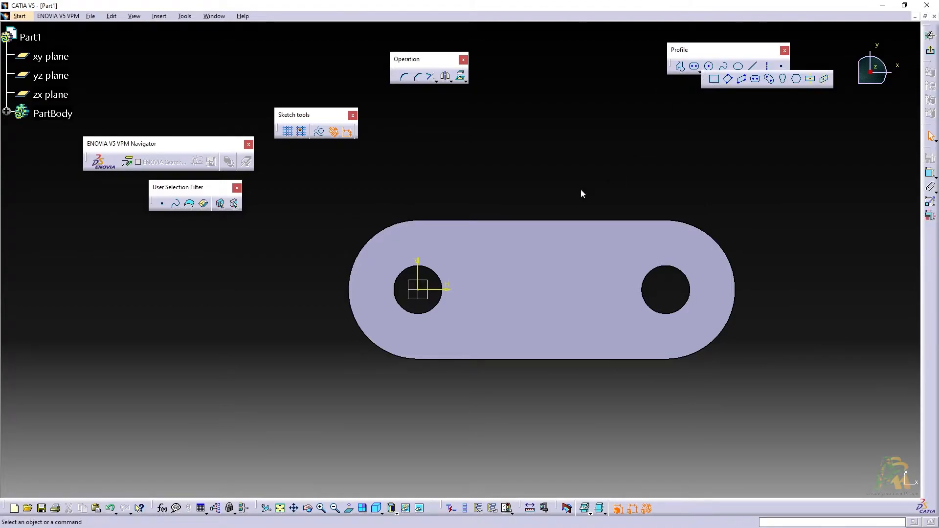
left_click(480, 220)
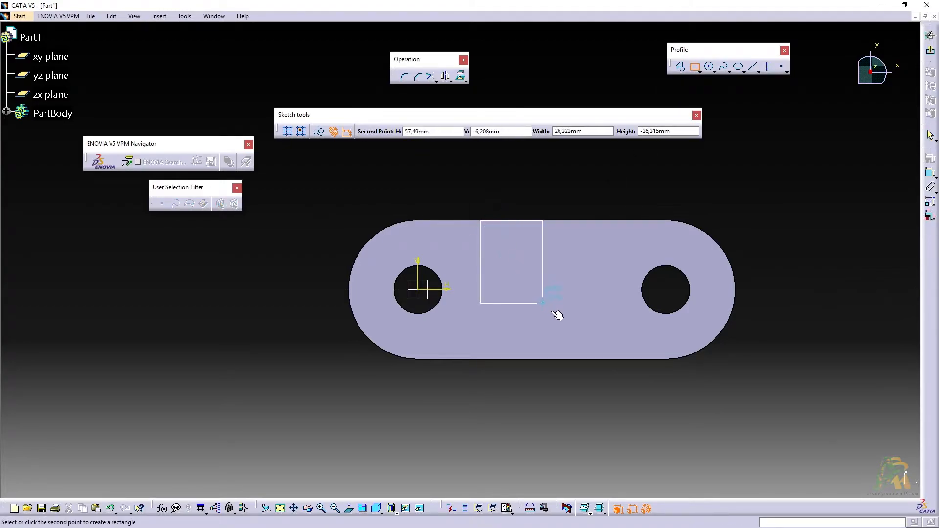
left_click(613, 358)
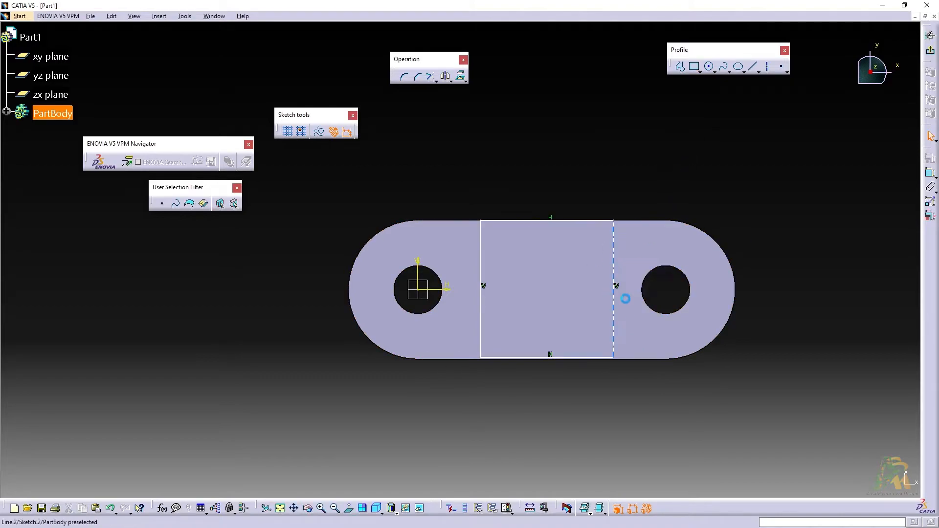
left_click_drag(615, 312, 615, 309)
left_click_drag(582, 218, 581, 230)
- Constrain the rectangle's horizontal width to 64 mm
left_click(931, 172)
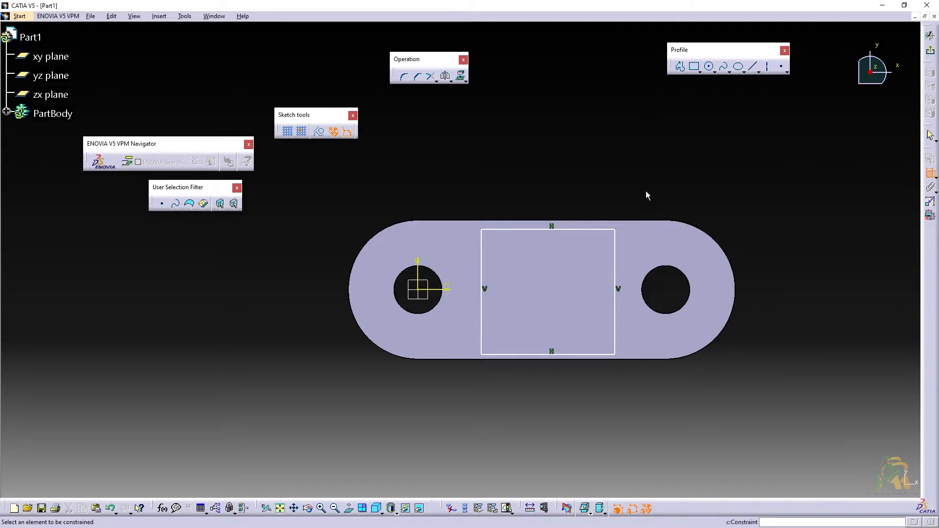
left_click(580, 229)
left_click(587, 178)
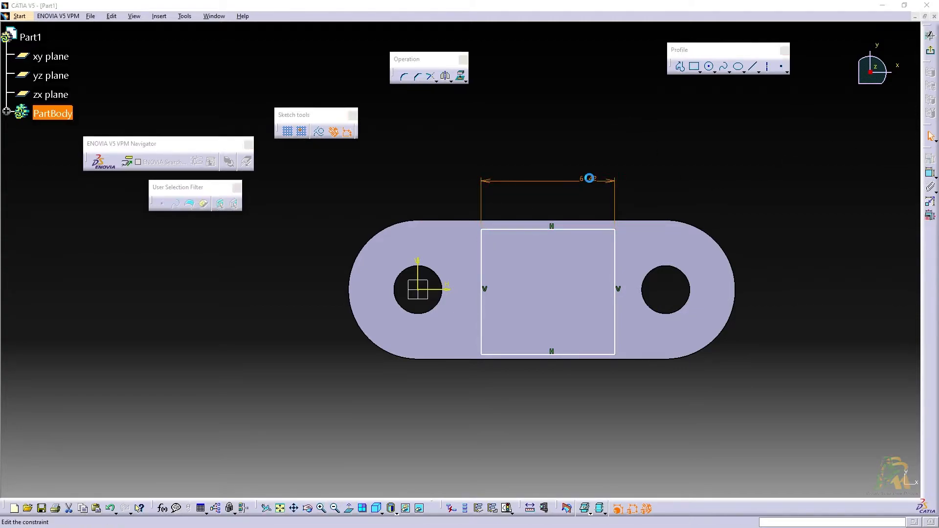
double_click(591, 181)
type("64")
key("Return")
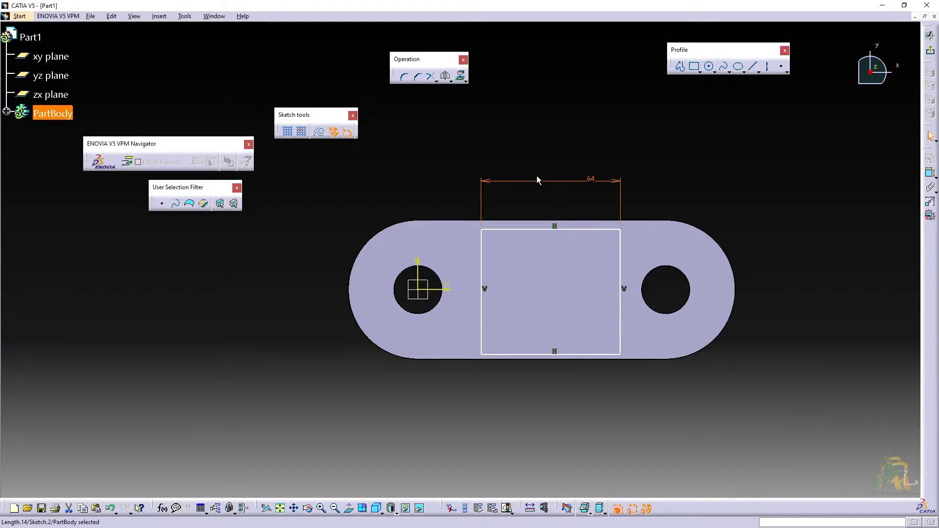
- Constrain the rectangle's vertical height to 64 mm
left_click(928, 172)
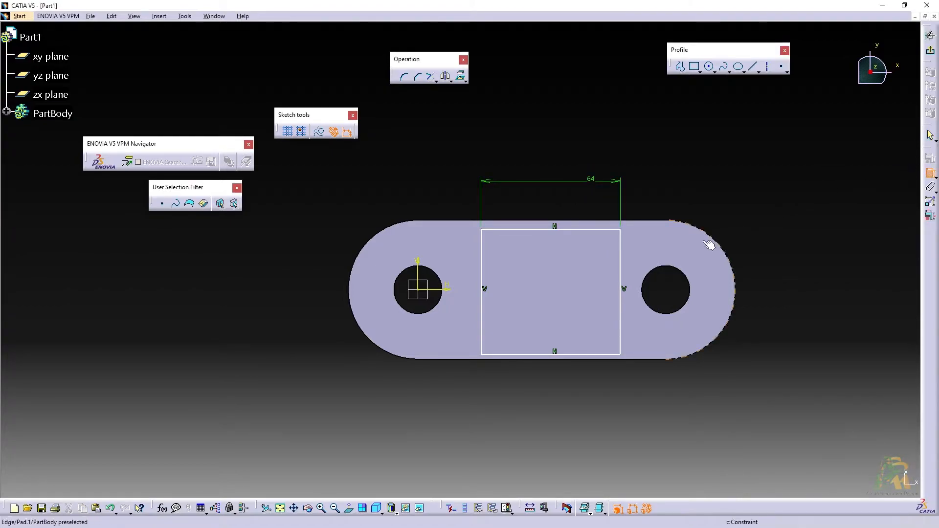
left_click(482, 264)
left_click(310, 259)
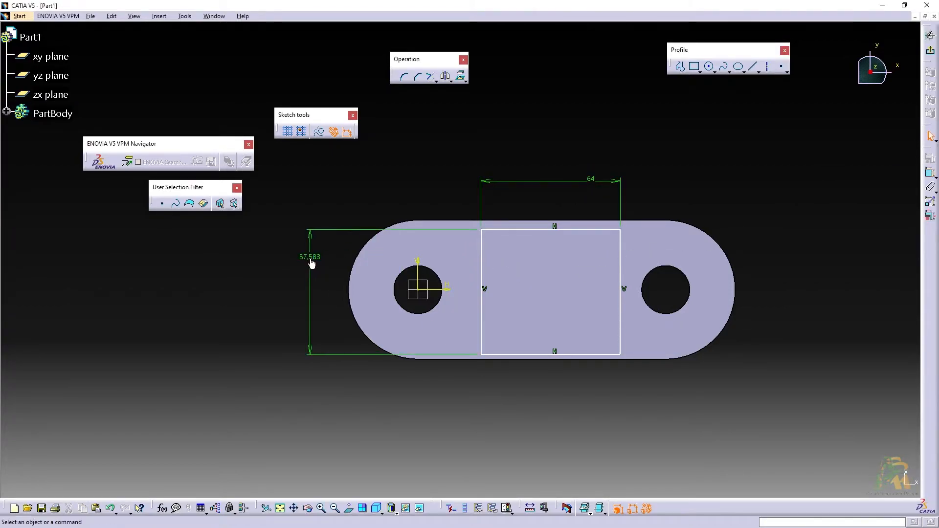
double_click(311, 258)
type("64")
key("Return")
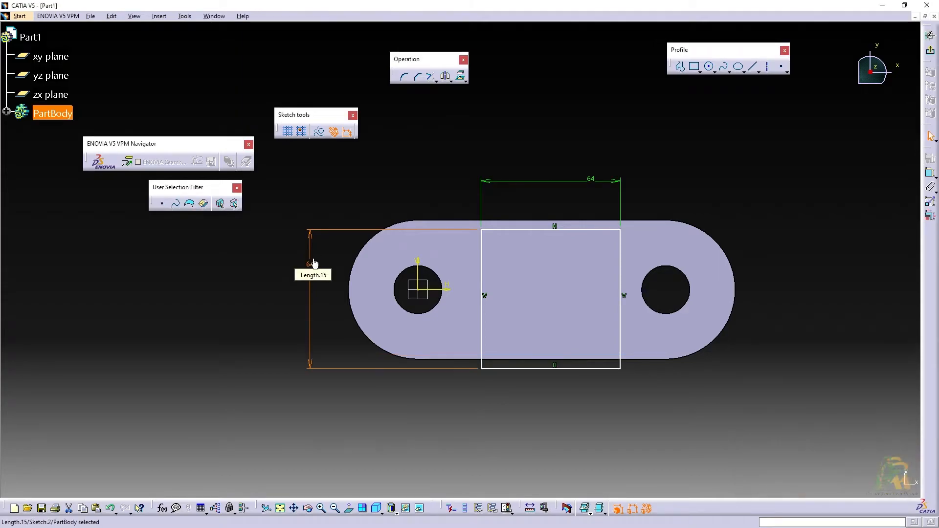
left_click(347, 209)
- Check the block position on the drawing and make the rectangle's upper edge coincident with the base's upper straight edge
key("alt+Tab")
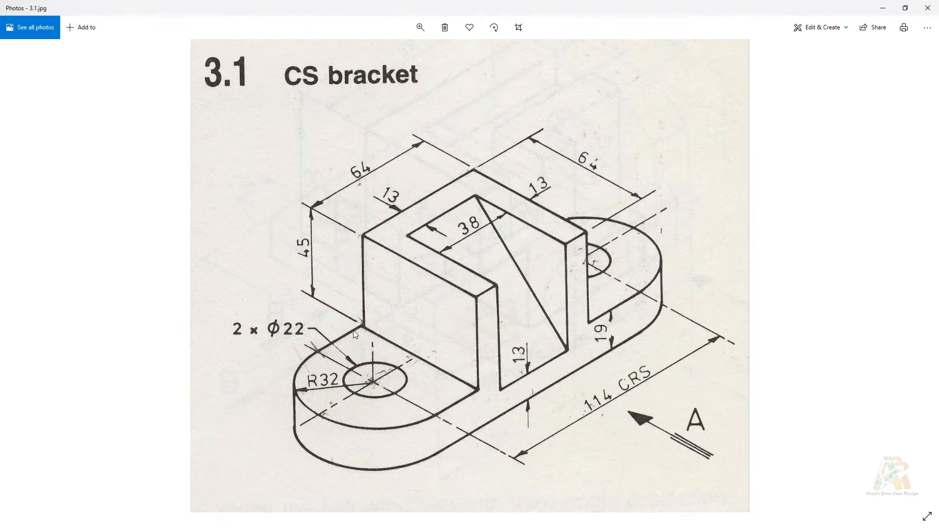
key("alt+Tab")
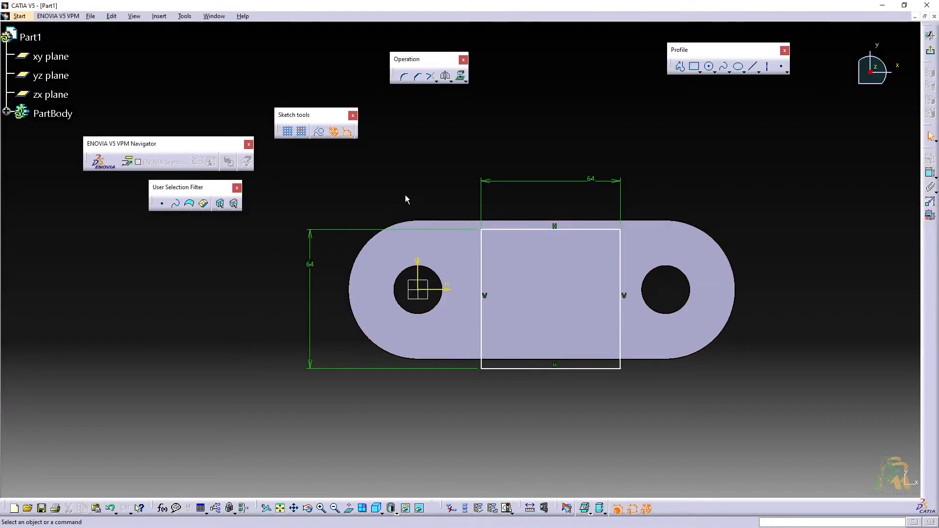
left_click_drag(503, 229, 511, 249)
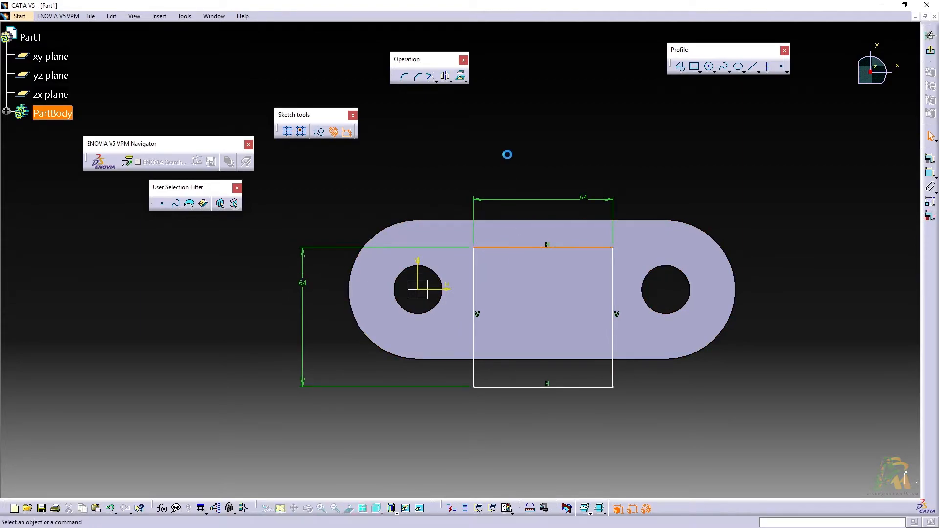
left_click(513, 249)
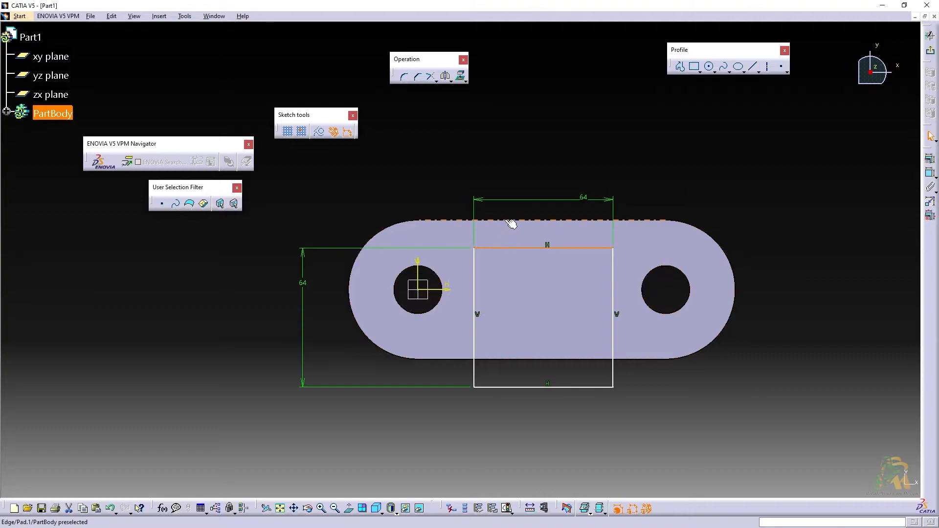
left_click(549, 220, "ctrl")
left_click(930, 159)
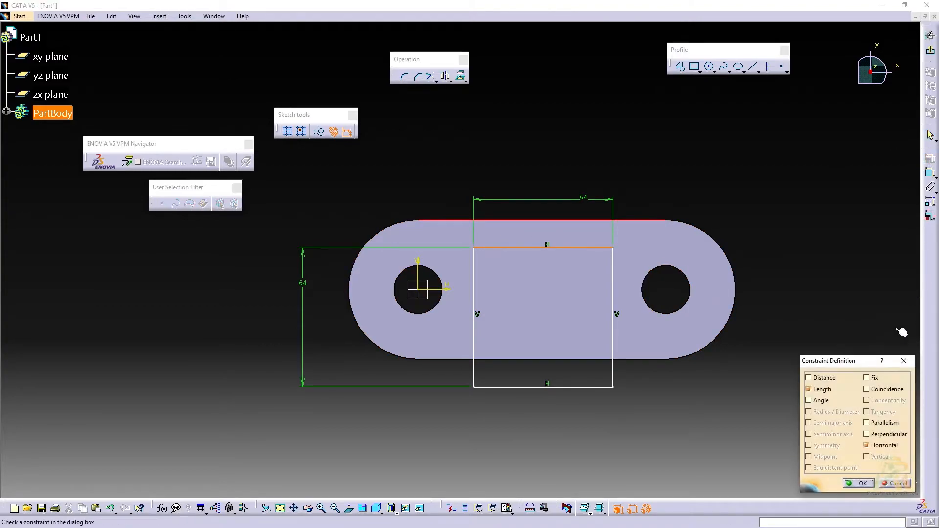
left_click(879, 392)
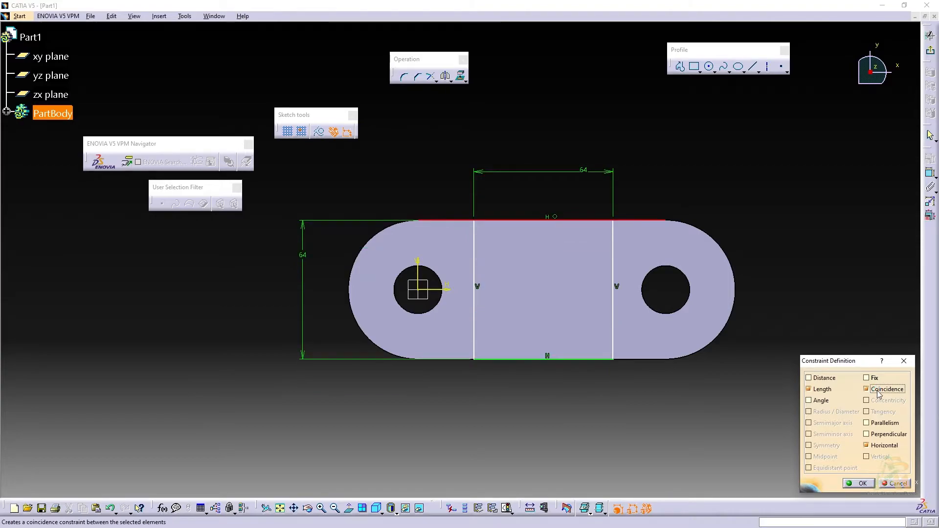
left_click(858, 484)
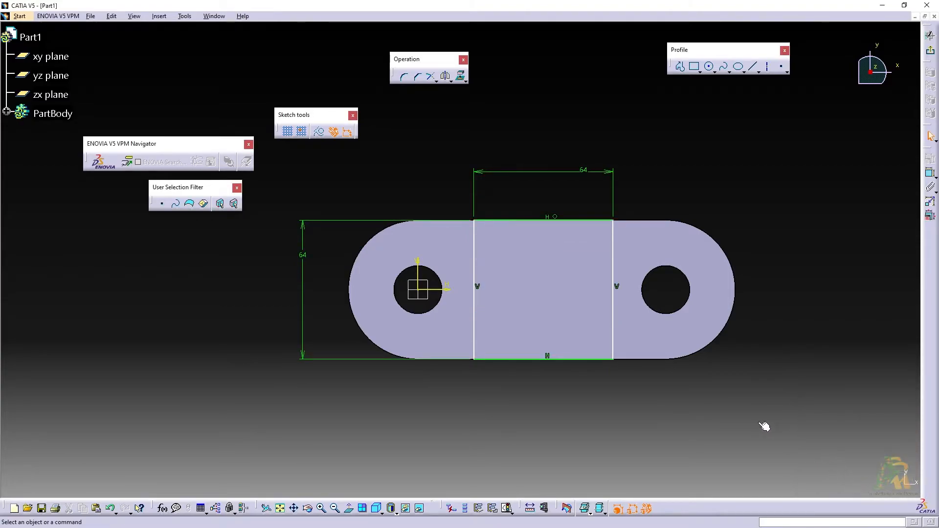
- Check the drawing and constrain the rectangle's nearest vertical side to 25 mm from the vertical axis through the origin hole
left_click_drag(480, 272, 469, 300)
key("alt+Tab")
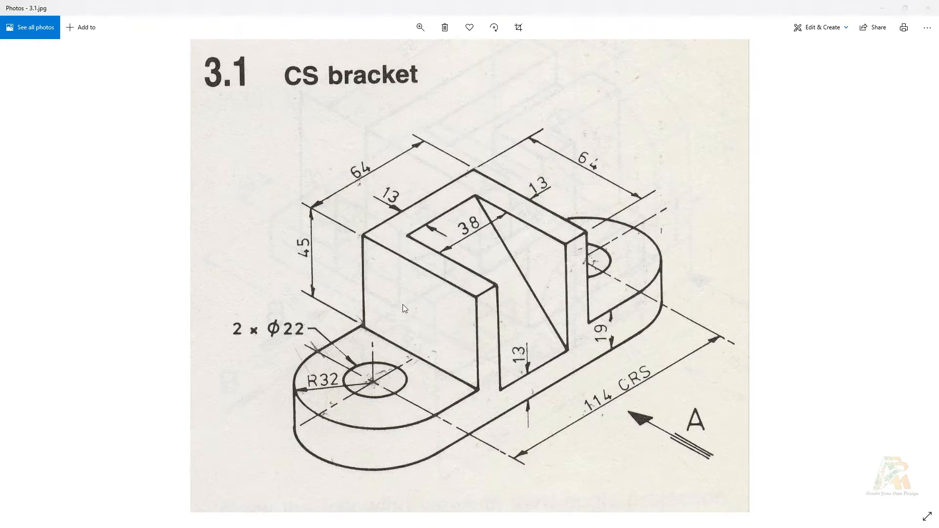
key("alt+Tab")
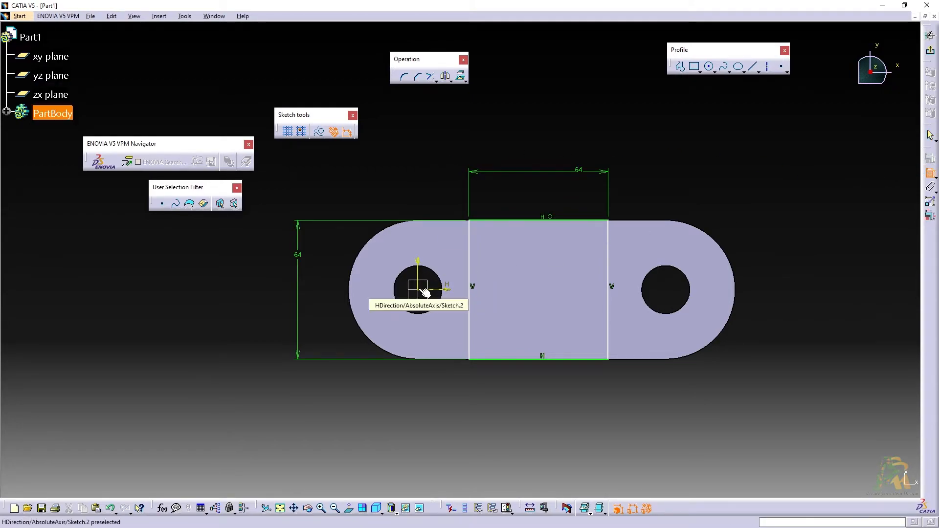
left_click(418, 273)
left_click(467, 252)
left_click(447, 196)
double_click(448, 197)
type("25")
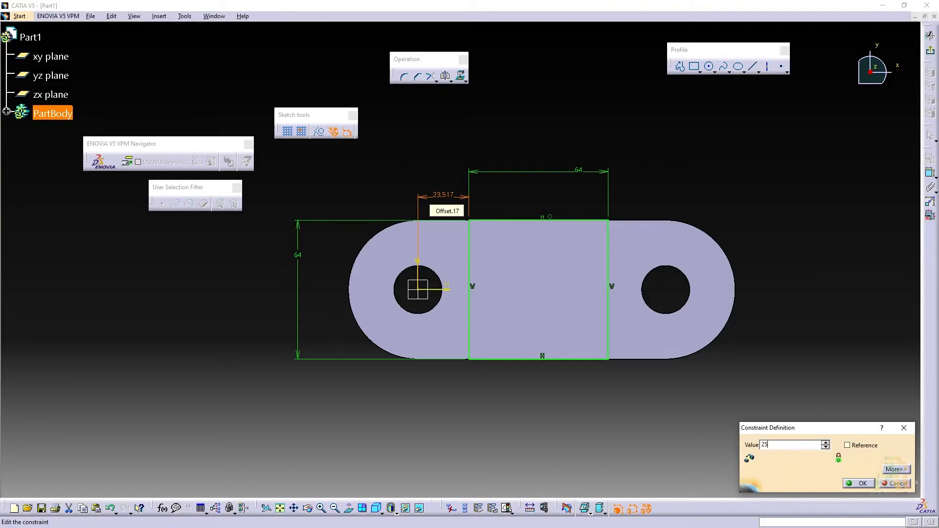
key("Return")
left_click(540, 207)
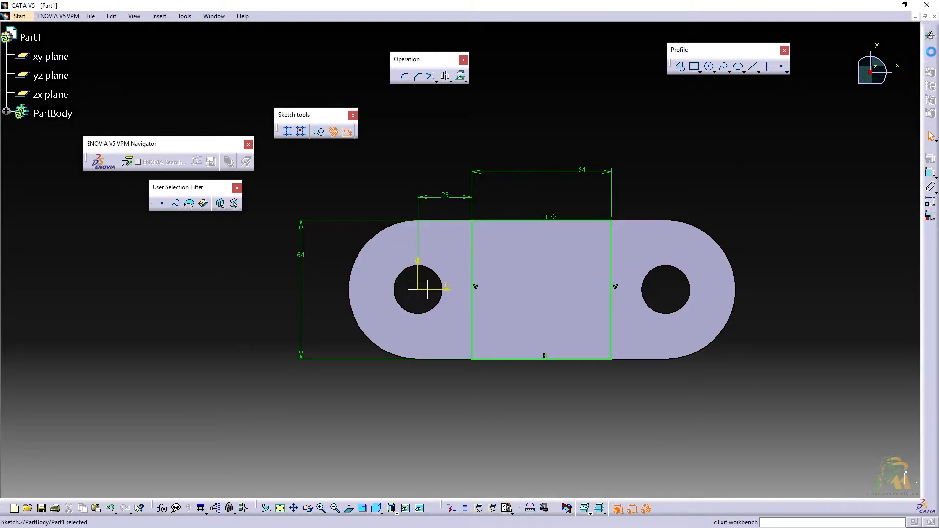
- Exit the sketch, check the block height on the drawing, and pad the rectangle 45 mm upward from the base
left_click(931, 50)
left_click(584, 155)
middle_click_drag(585, 155, 677, 145)
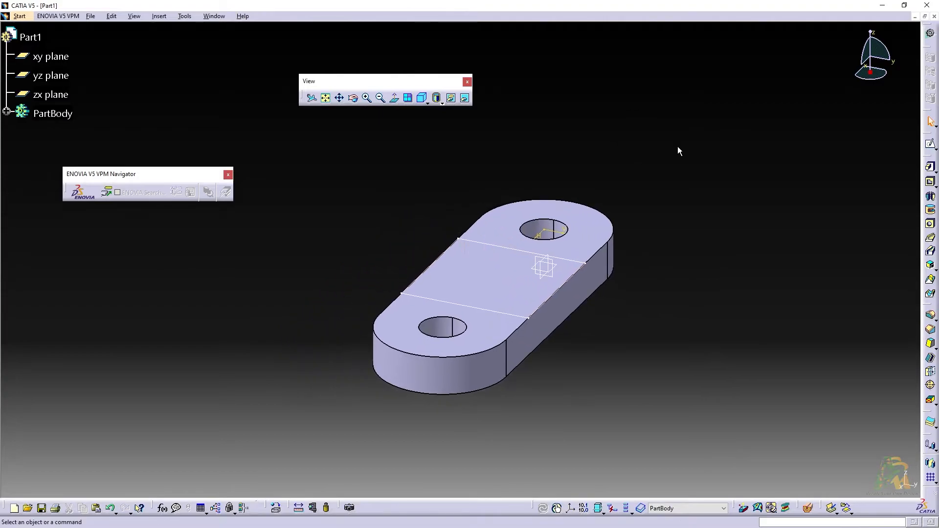
key("alt+Tab")
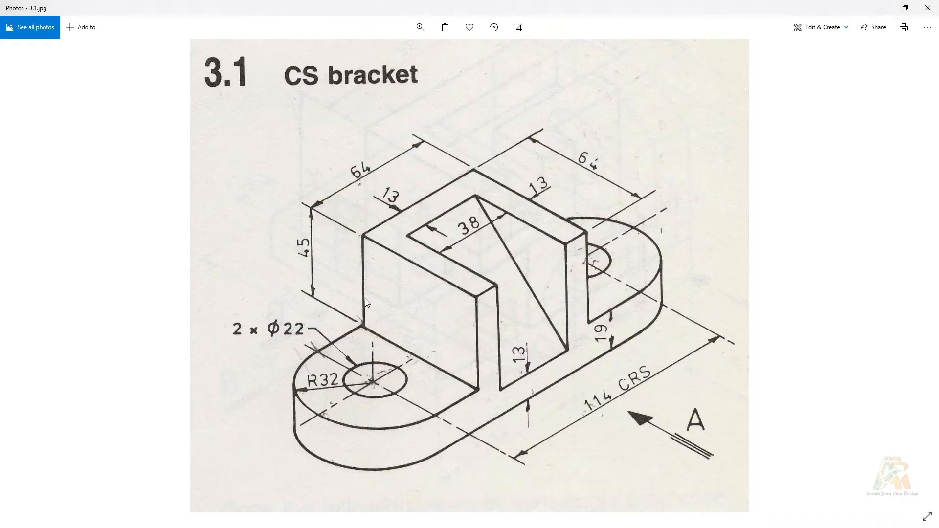
key("alt+Tab")
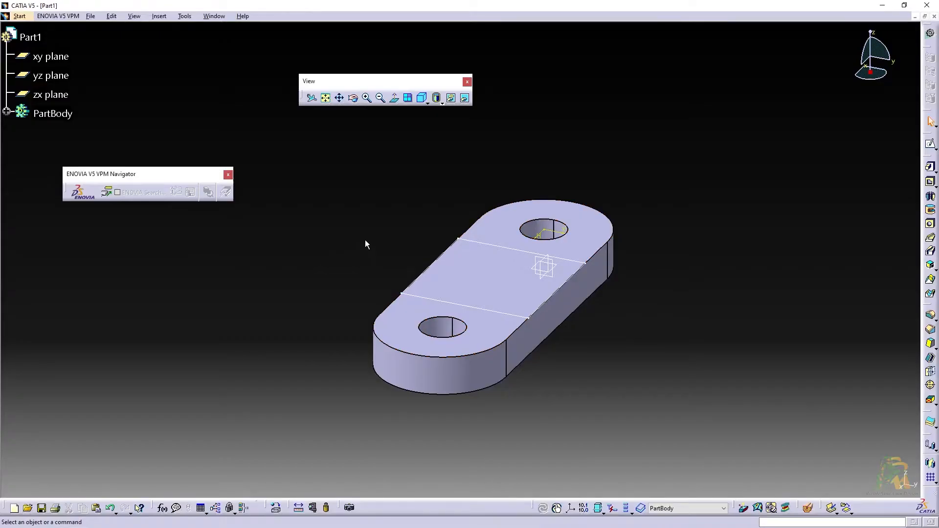
left_click(931, 168)
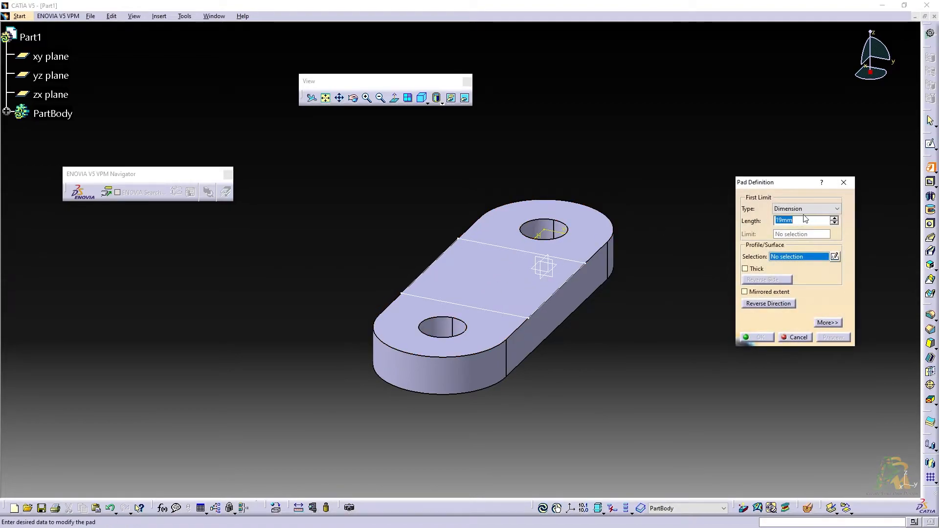
type("45")
left_click(500, 249)
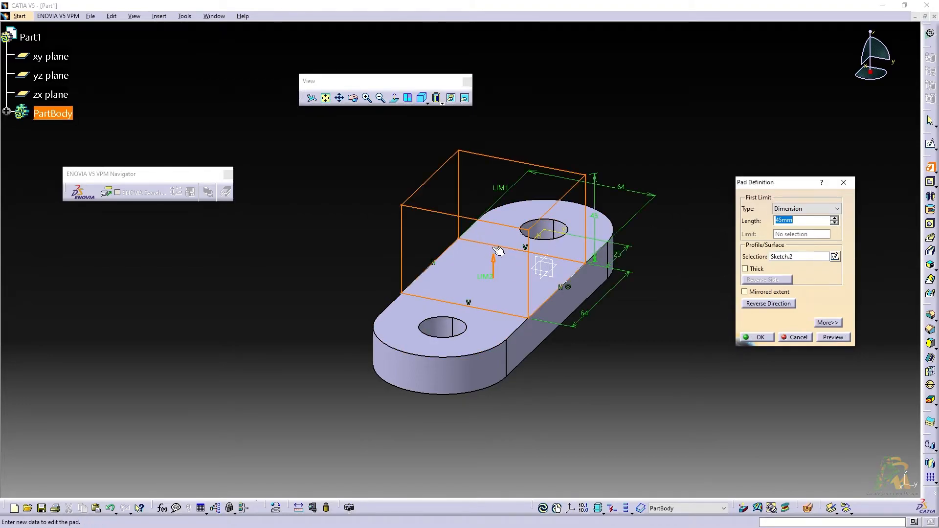
left_click(759, 338)
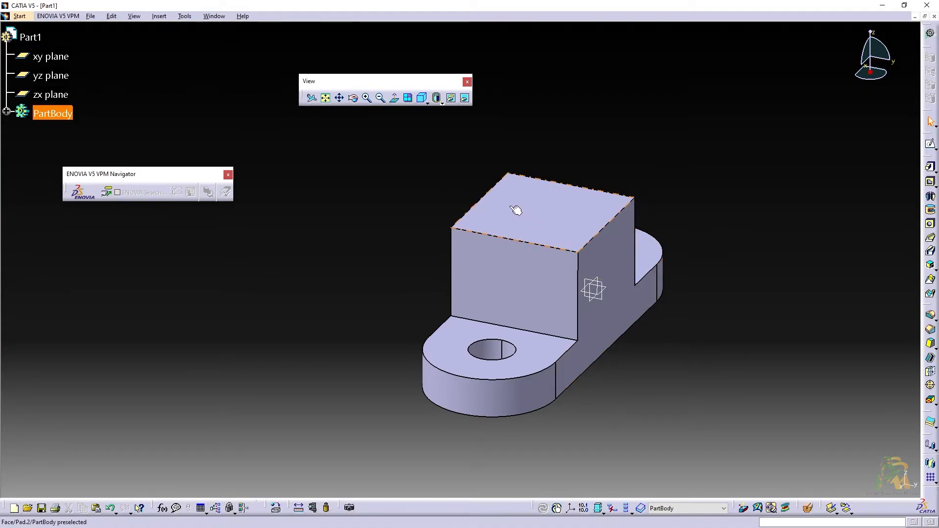
- Expand the part body in the specification tree and highlight the geometry belonging to each pad
left_click_drag(142, 171, 209, 153)
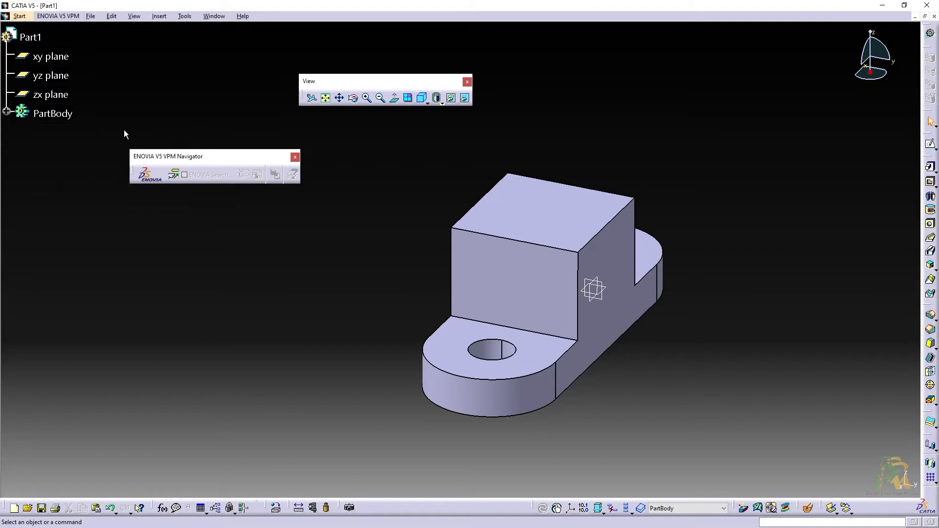
left_click(7, 112)
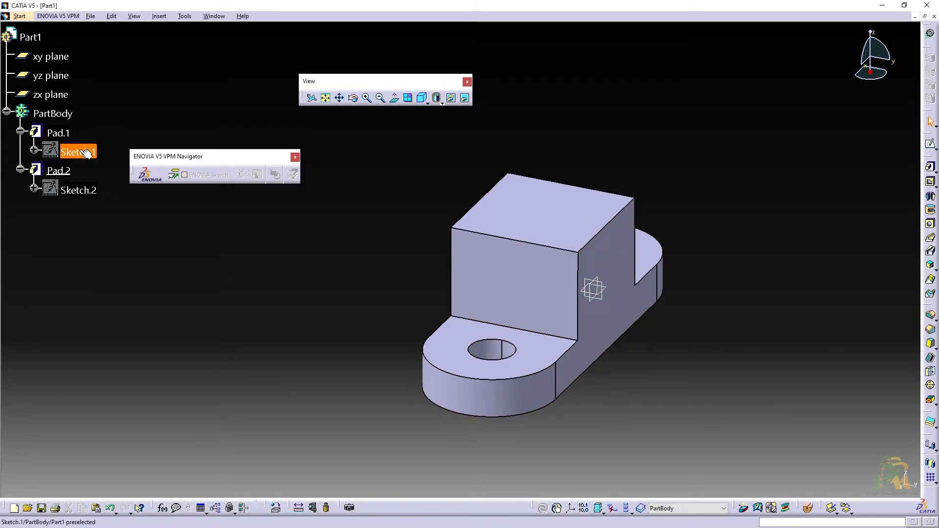
left_click(58, 133)
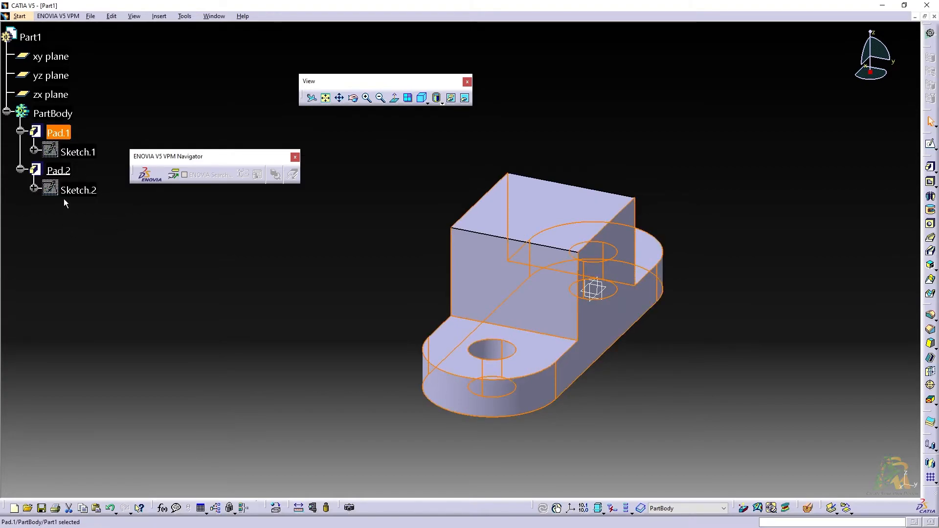
left_click(64, 172)
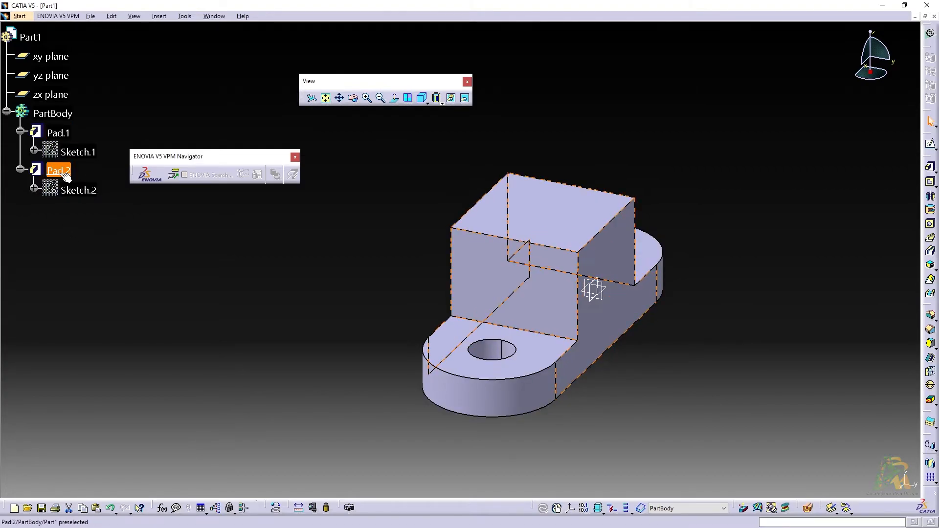
left_click(365, 225)
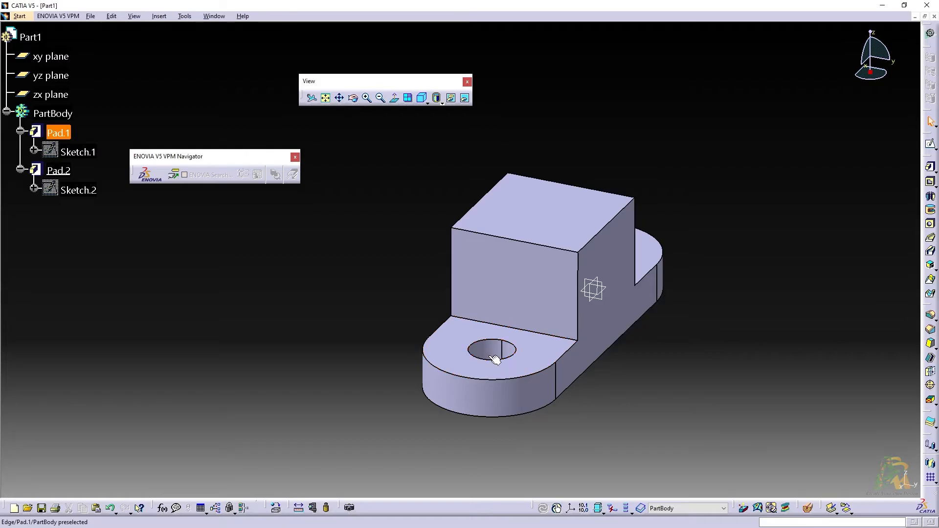
- Open the base pad's sketch to review its profile and dimensions, and exit it
double_click(93, 154)
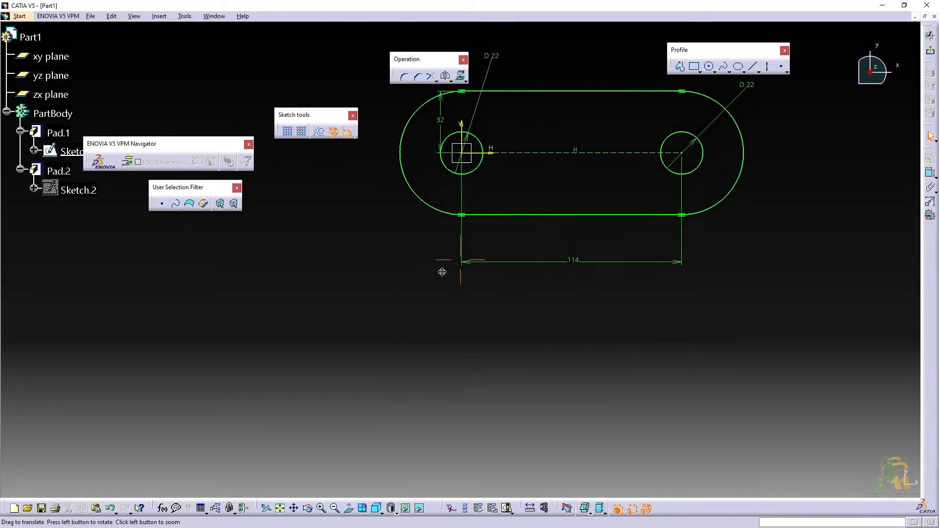
middle_click_drag(442, 264, 431, 395)
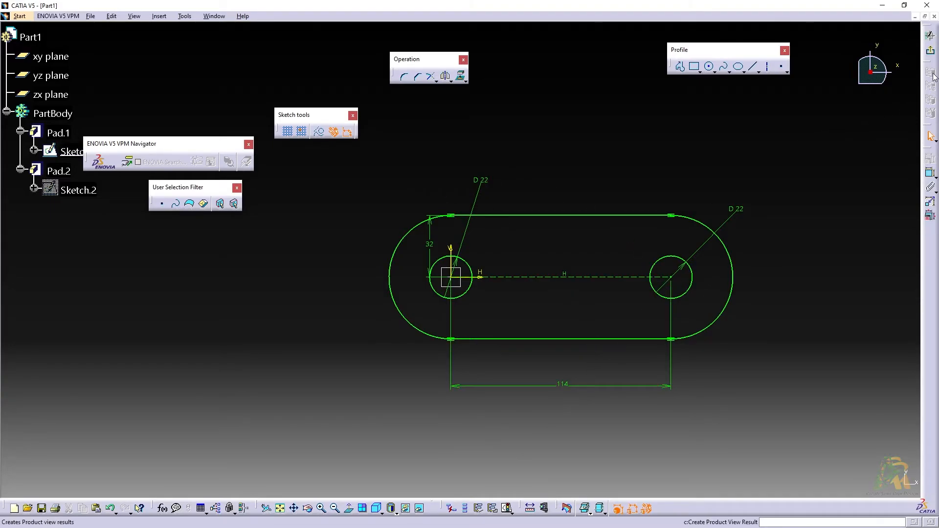
left_click(932, 51)
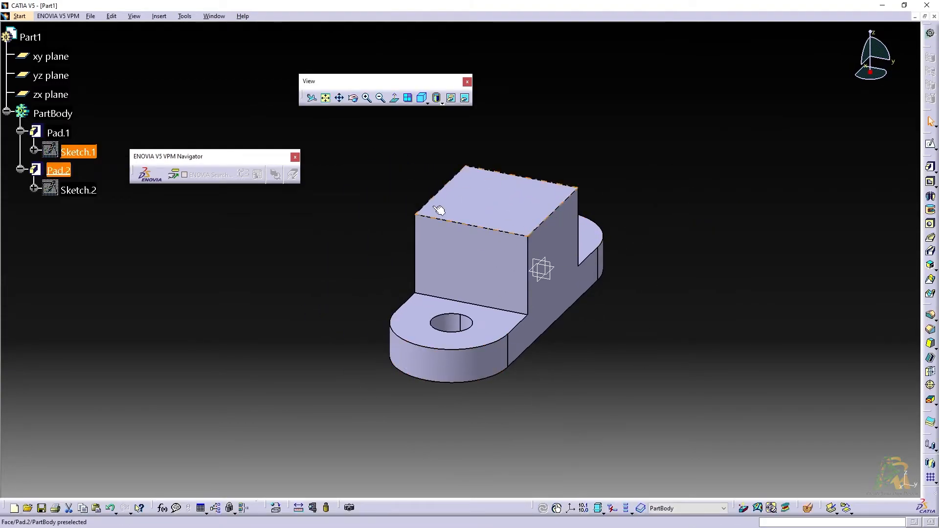
left_click(292, 336)
- Set the centre distance between the two holes in the base sketch to 124 mm and exit the sketch
double_click(89, 157)
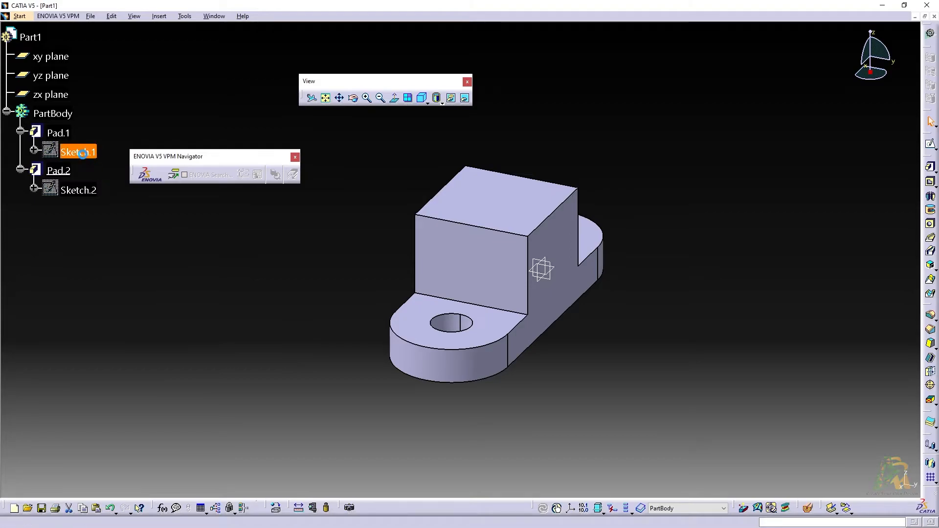
double_click(558, 286)
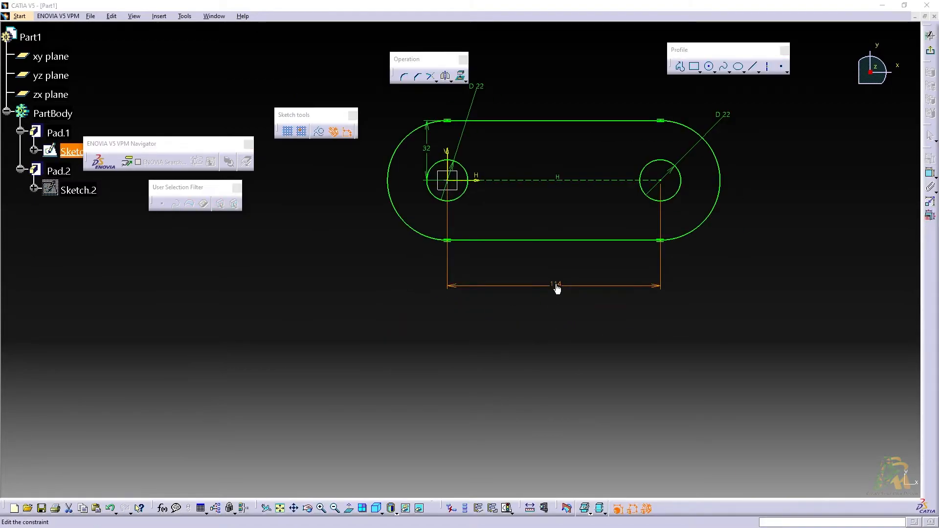
type("124")
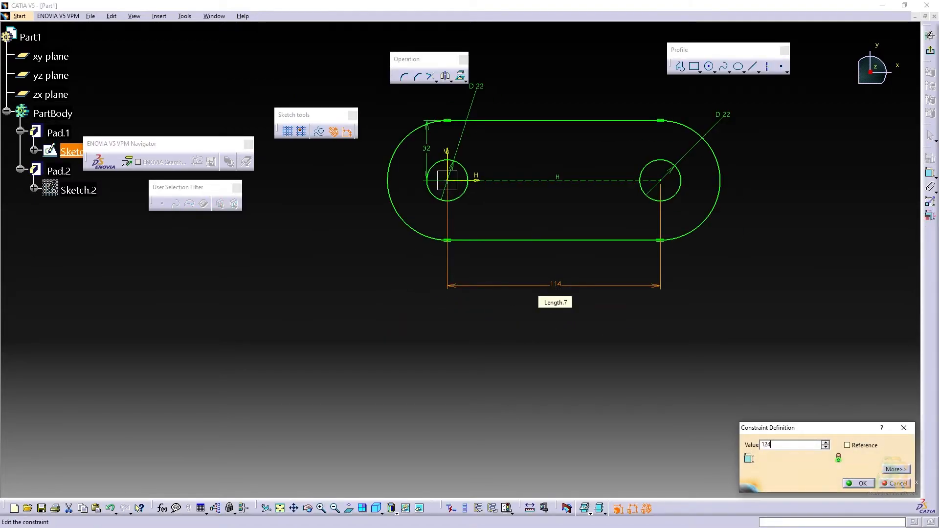
key("Return")
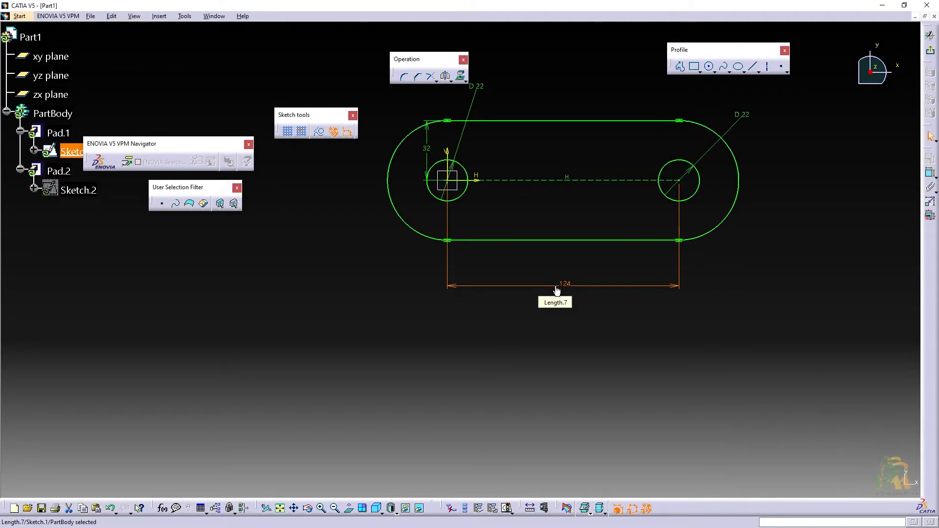
mouse_move(559, 246)
middle_mouse_down()
mouse_move(518, 298)
mouse_move(547, 275)
middle_mouse_up()
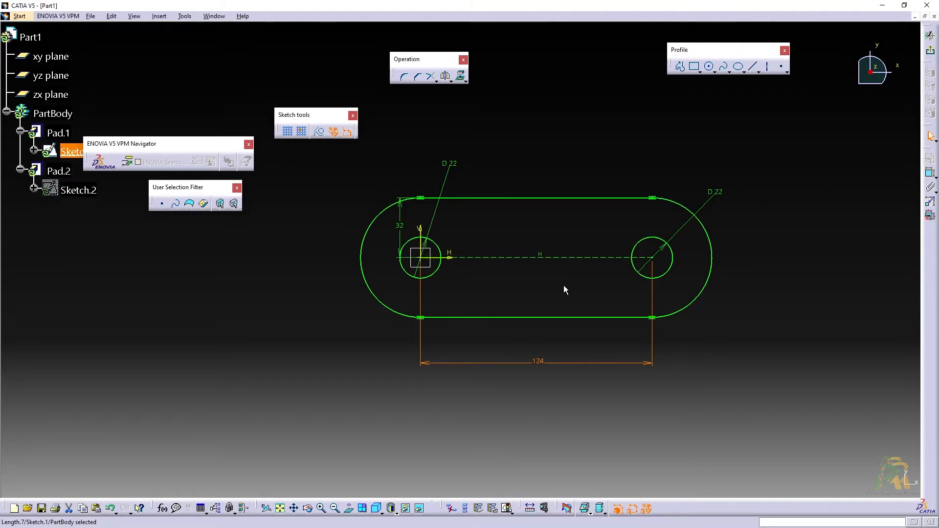
left_click(931, 49)
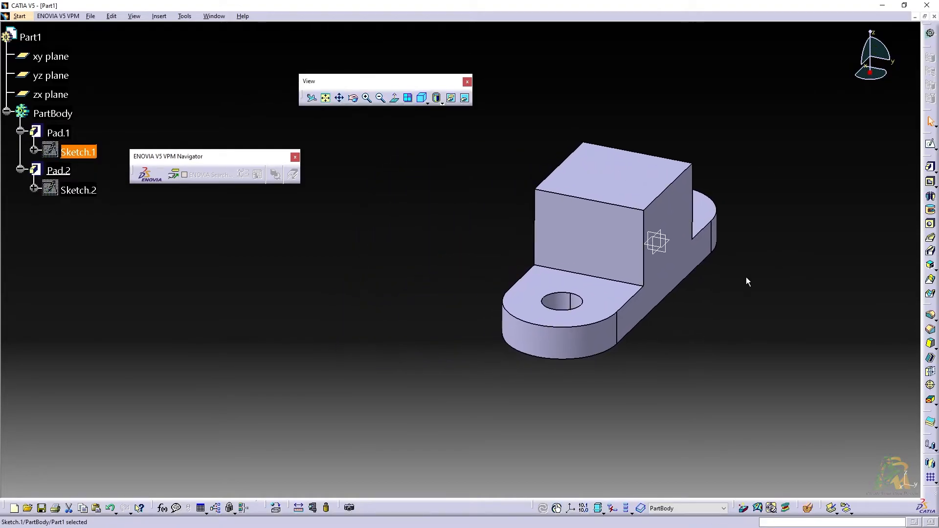
left_click(373, 263)
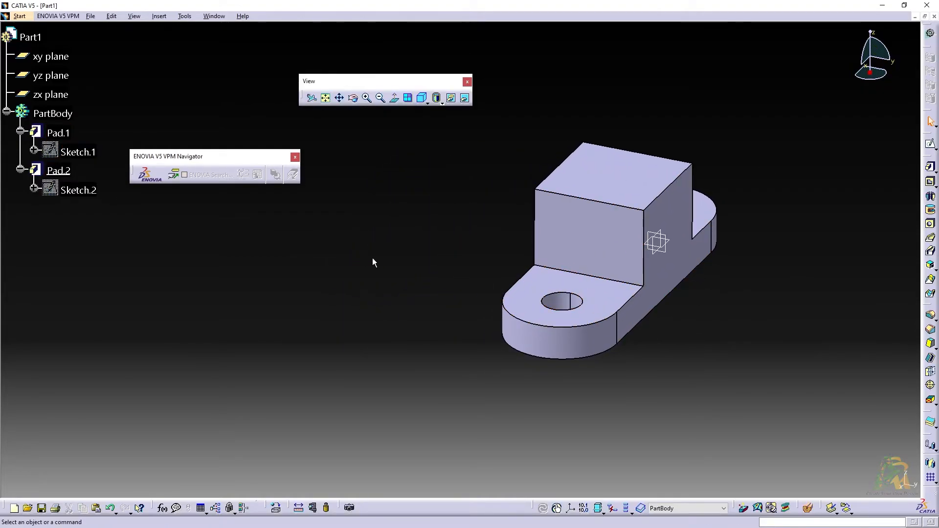
- Restore the centre distance between the two holes in the base sketch to 114 mm and exit the sketch
double_click(79, 152)
left_click(572, 319)
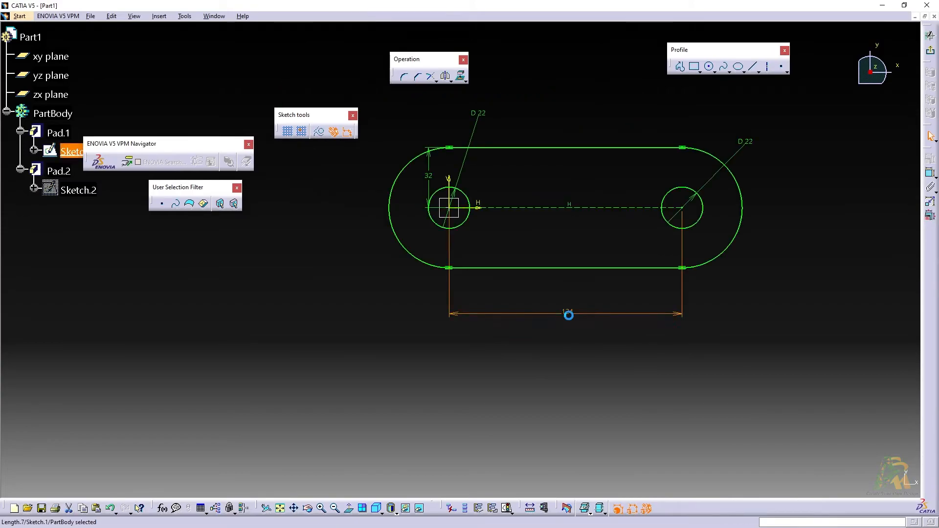
double_click(572, 318)
type("1")
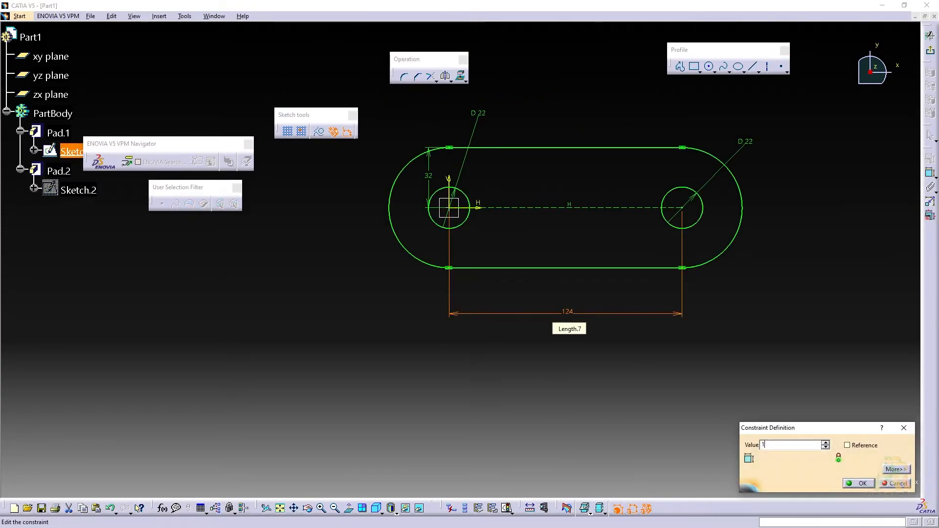
key("Return")
left_click(931, 50)
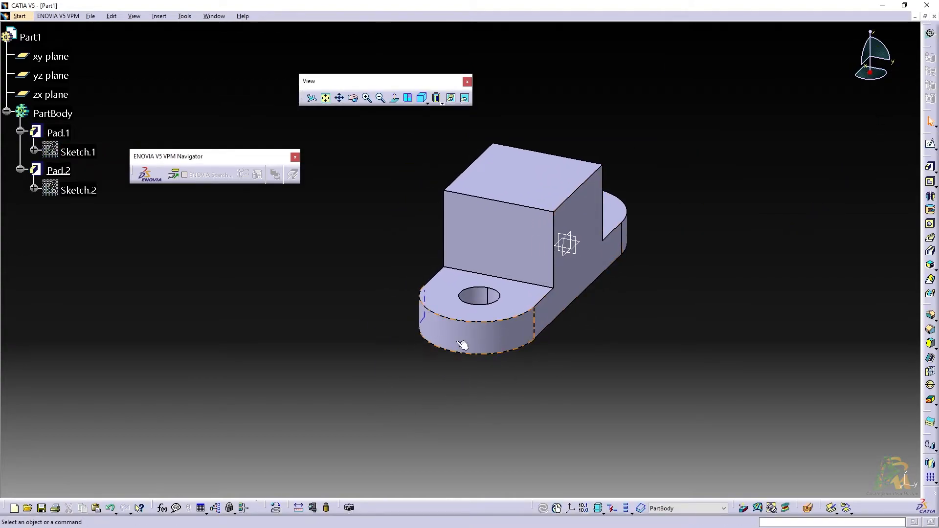
- Compare the model with the CS bracket drawing to examine the block's recess, wall thicknesses and sloping inner face
key("alt+Tab")
key("alt+Tab")
middle_click_drag(546, 300, 567, 350)
key("alt+Tab")
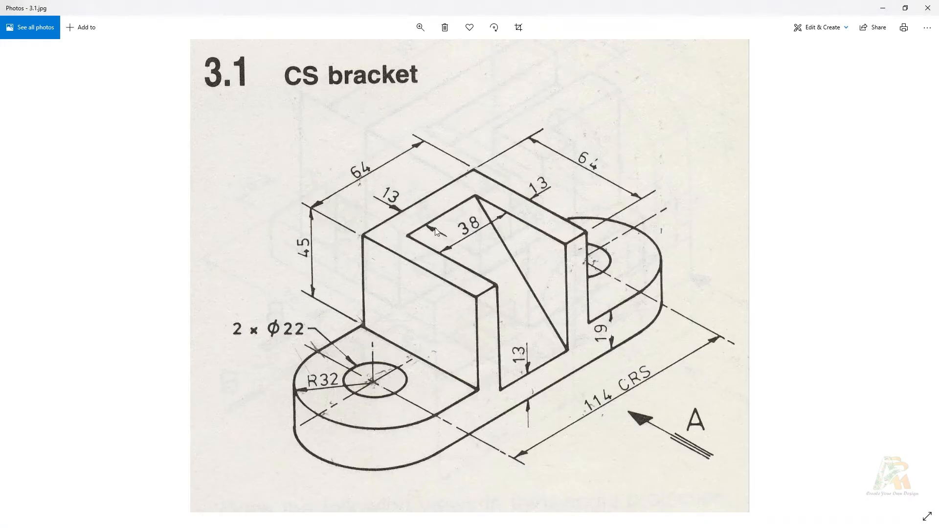
key("alt+Tab")
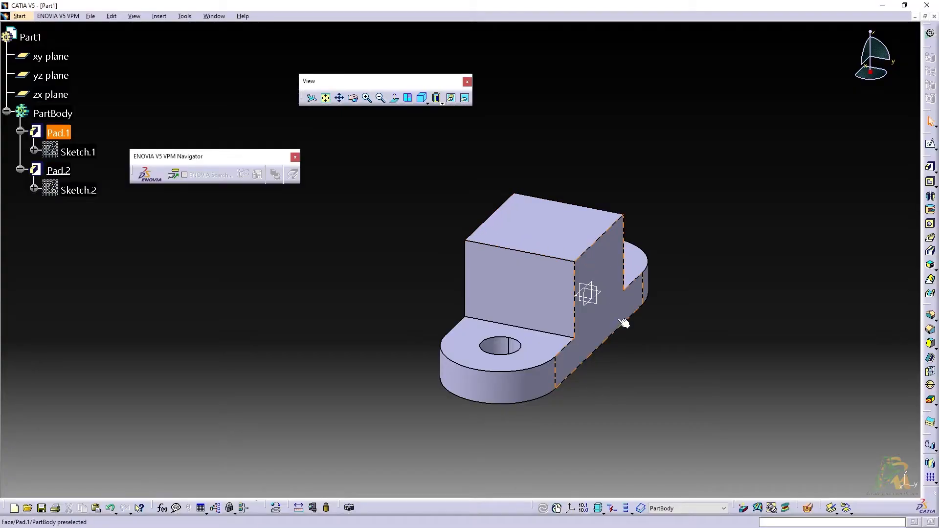
middle_click_drag(634, 429, 572, 440)
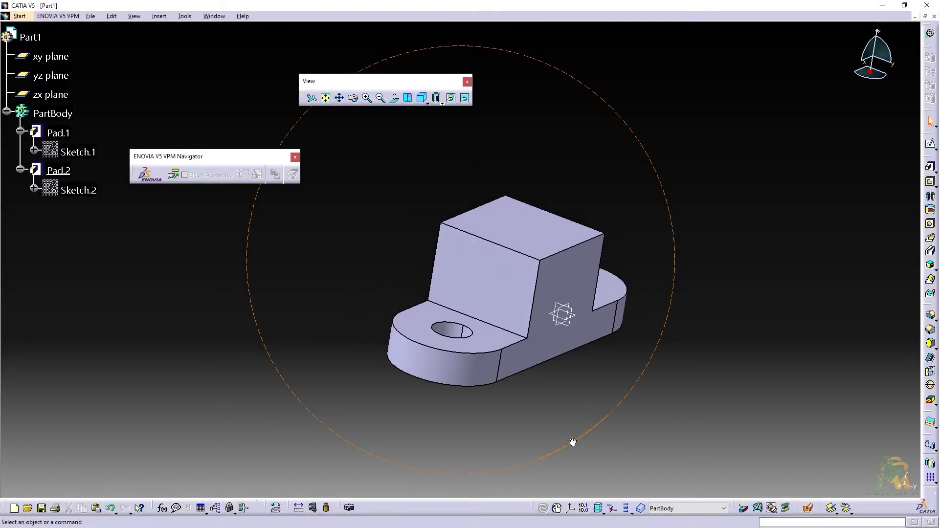
key("alt+Tab")
key("alt+Tab")
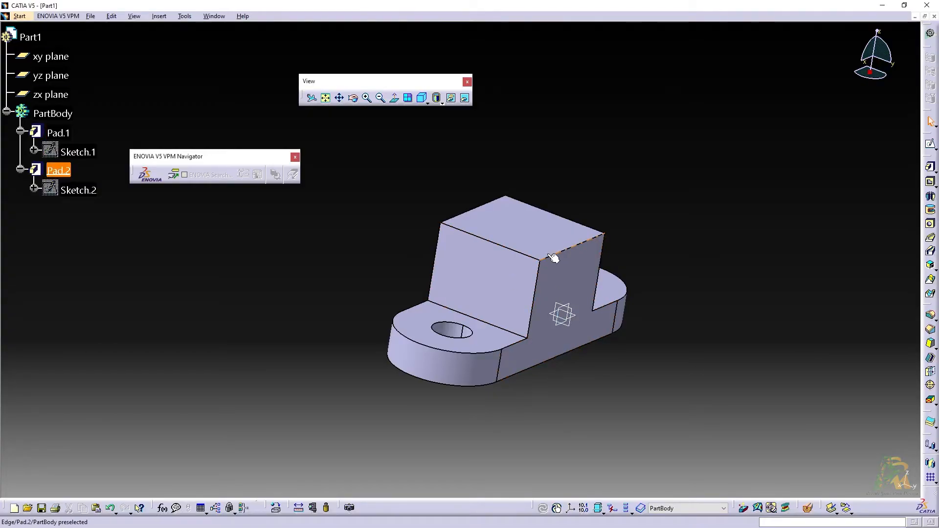
key("alt+Tab")
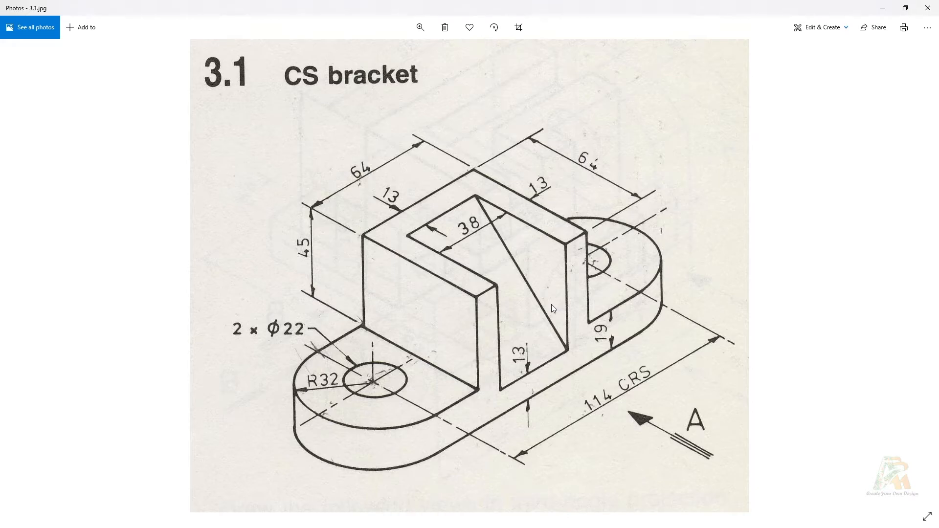
key("alt+Tab")
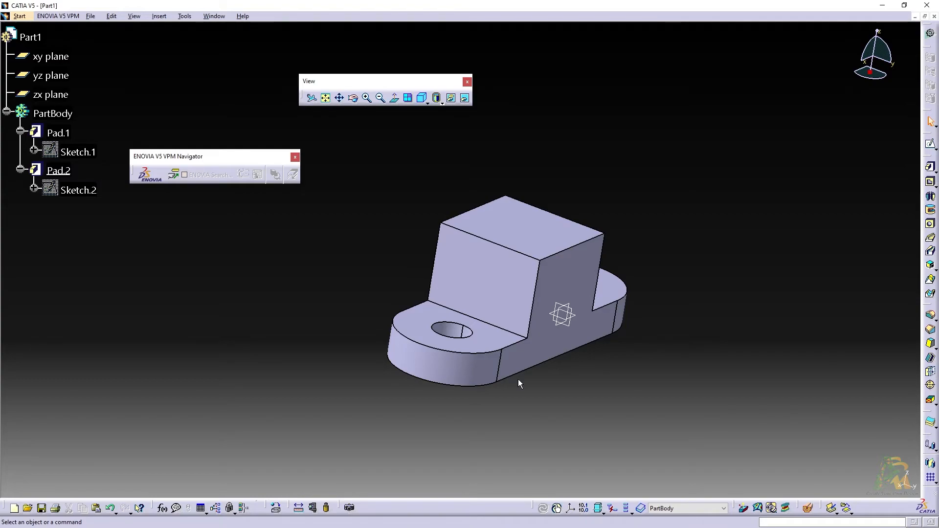
key("alt+Tab")
key("alt+Tab")
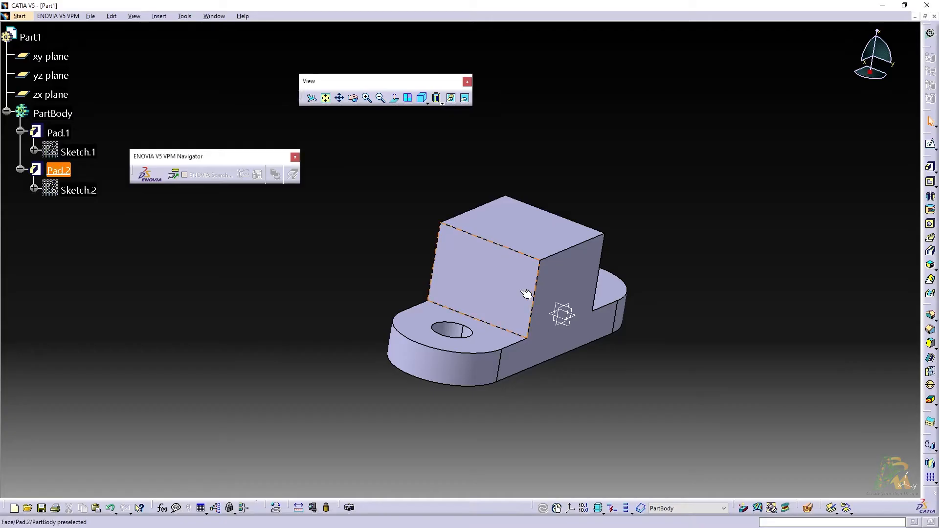
mouse_move(543, 343)
middle_mouse_down()
mouse_move(463, 348)
mouse_move(376, 337)
mouse_move(464, 346)
mouse_move(490, 337)
mouse_move(490, 347)
middle_mouse_up()
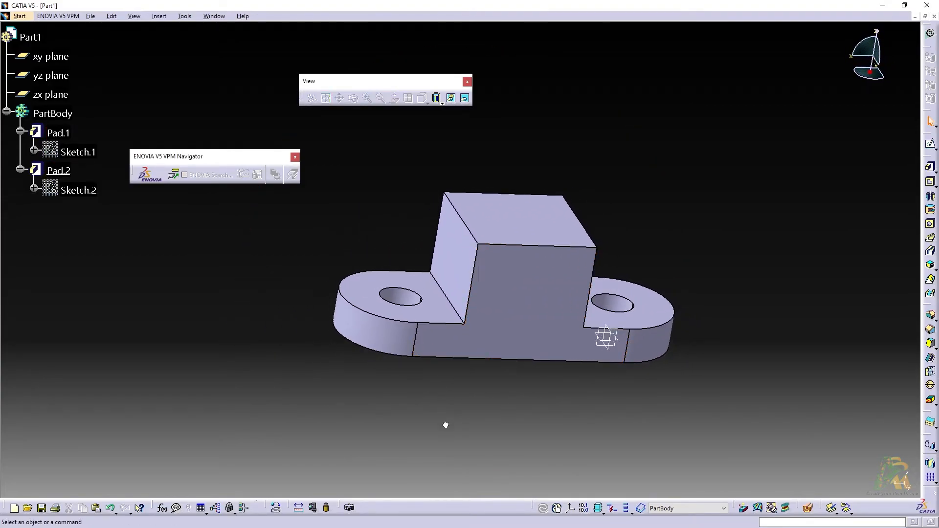
middle_click_drag(445, 427, 361, 402)
middle_click_drag(492, 311, 625, 357)
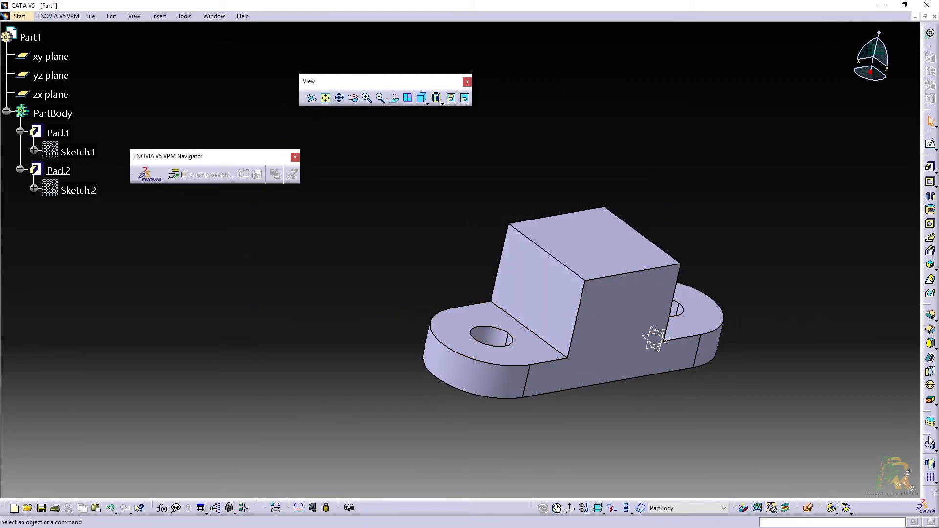
- Undock the overlapping command sets and float the Reference Elements tools above the model
left_click_drag(930, 434, 838, 226)
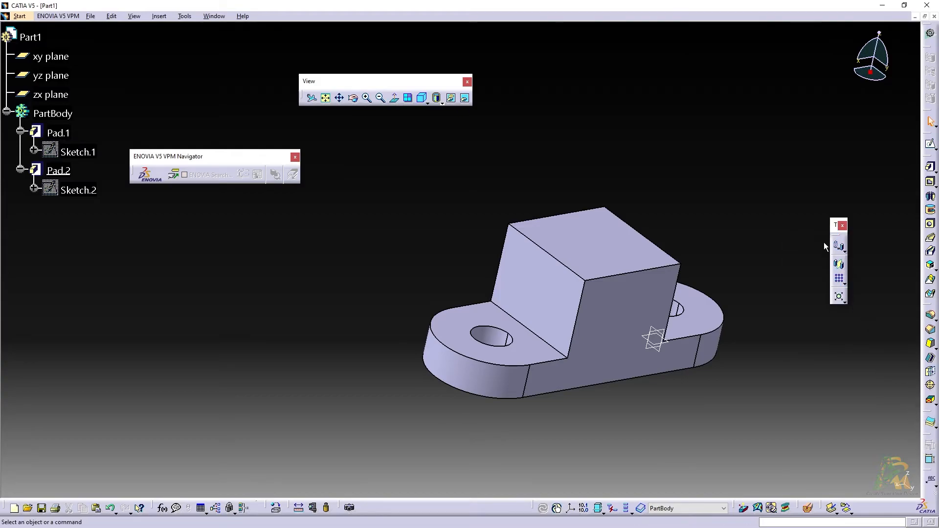
left_click_drag(928, 435, 883, 345)
left_click_drag(929, 437, 887, 205)
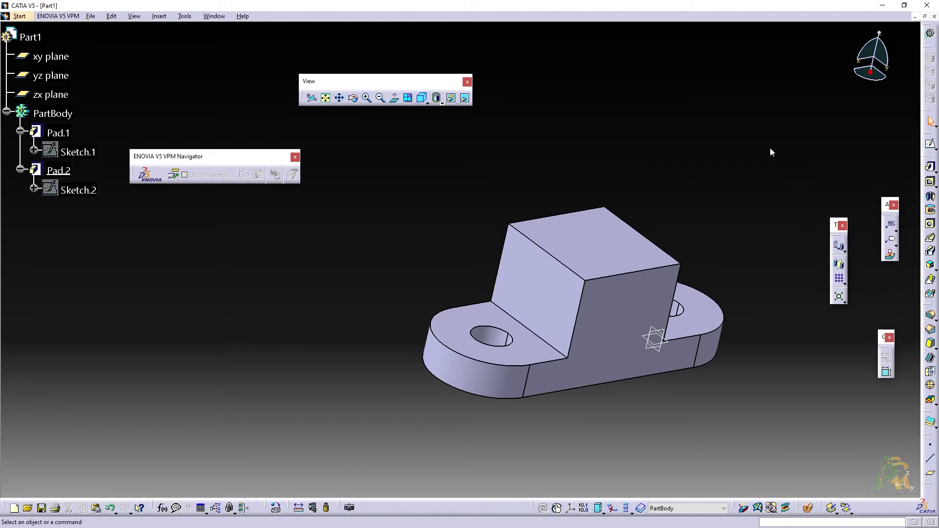
left_click_drag(930, 437, 764, 143)
left_click_drag(700, 24, 695, 74)
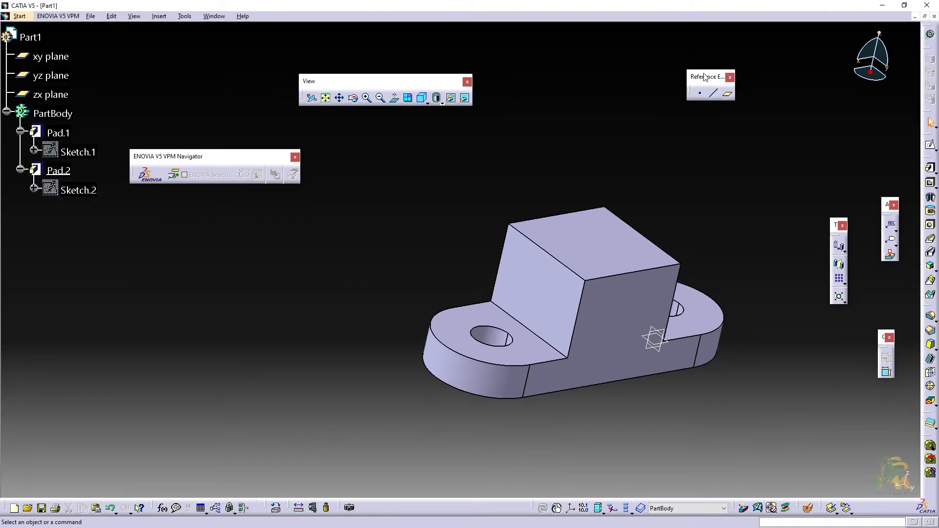
- Define a reference plane of type Offset from plane, using the block's vertical end face beside the nearer hole as reference
left_click(728, 96)
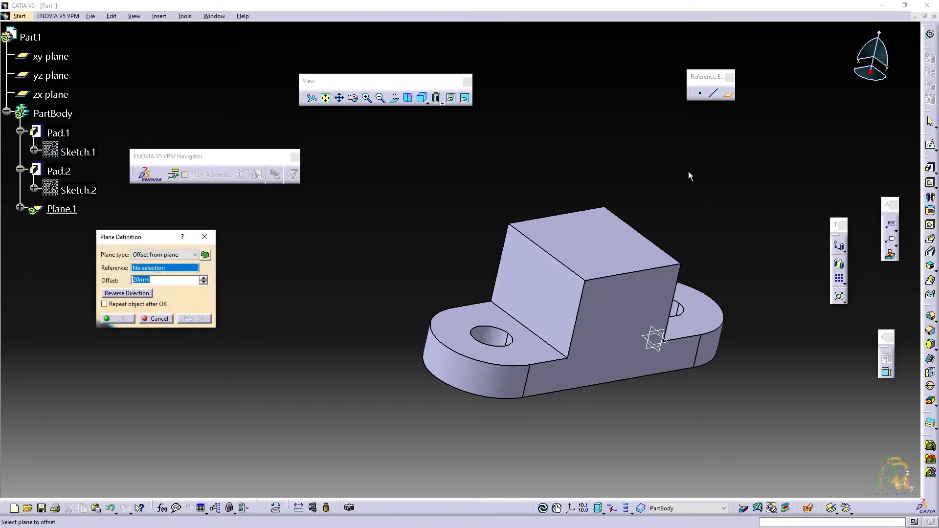
left_click(179, 255)
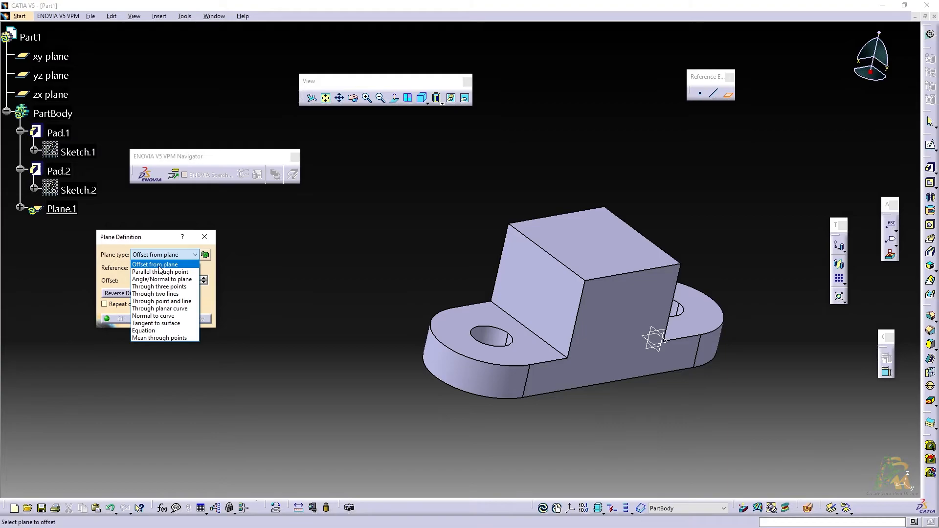
left_click(159, 266)
key("alt+Tab")
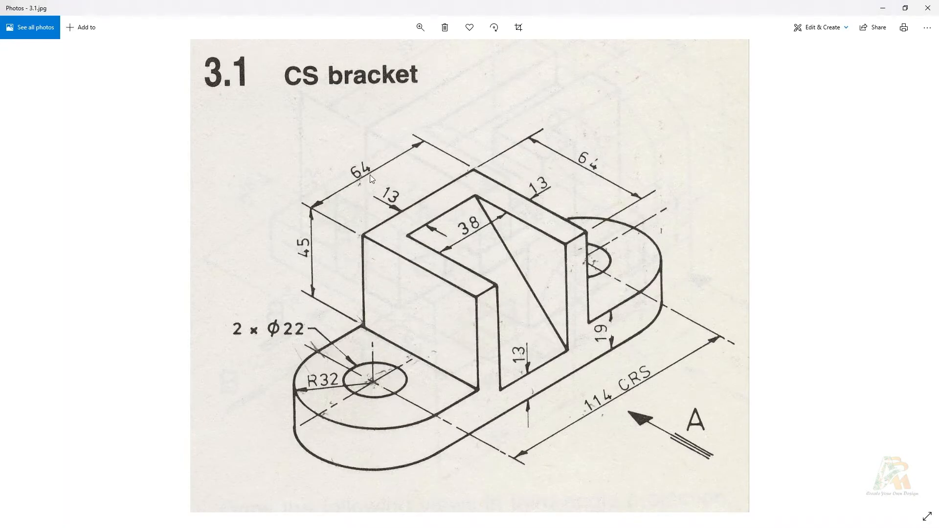
key("alt+Tab")
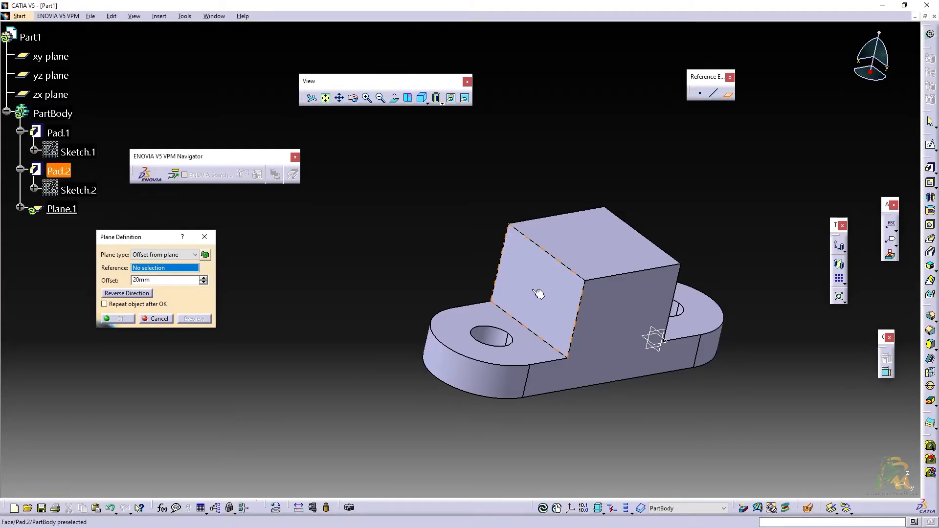
left_click(533, 291)
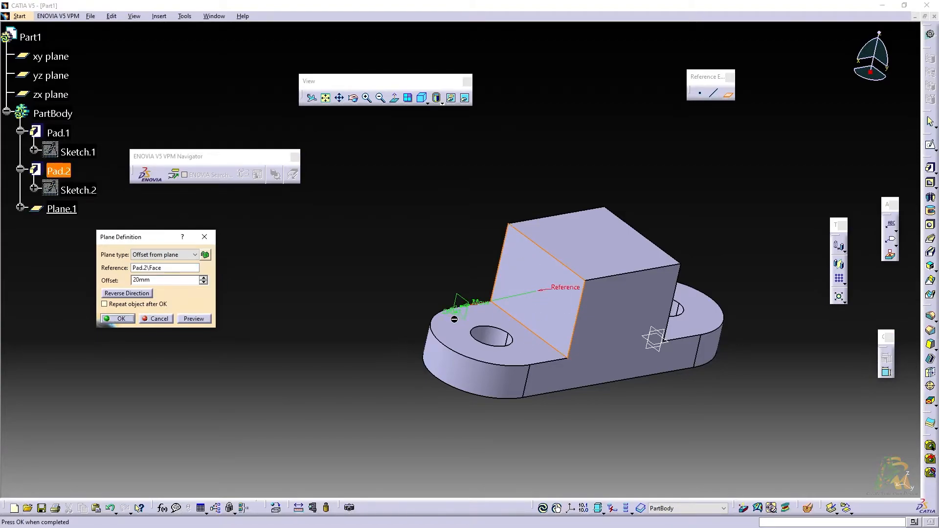
- Set the plane's offset to 13 mm, reverse its direction into the block, and create it
key("alt+Tab")
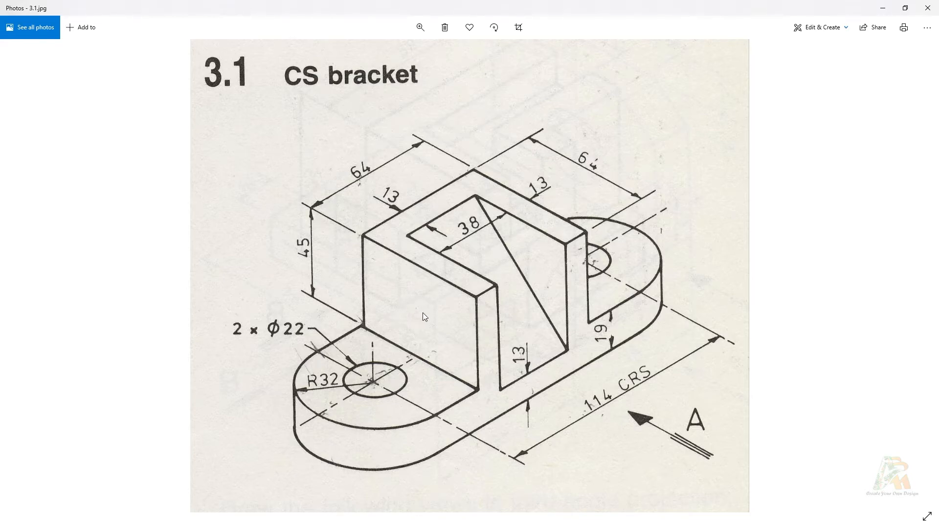
key("alt+Tab")
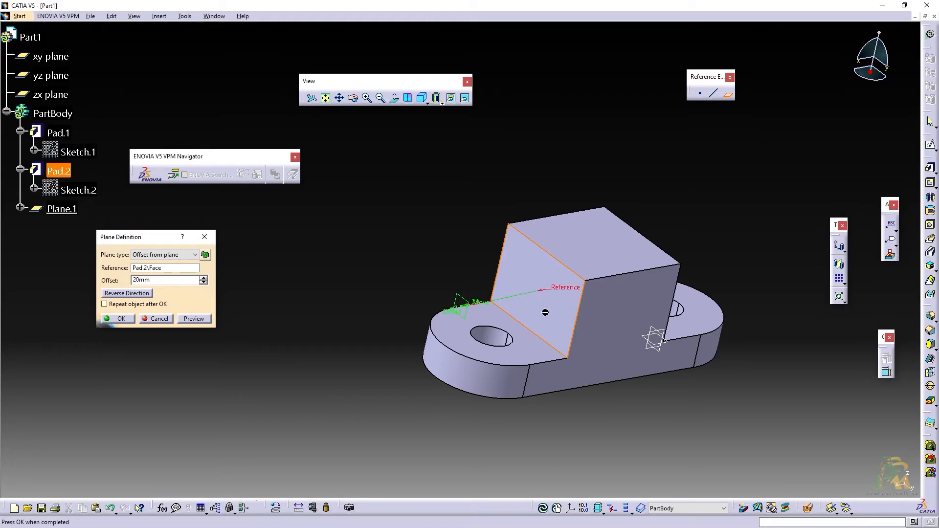
left_click_drag(170, 281, 129, 275)
type("13")
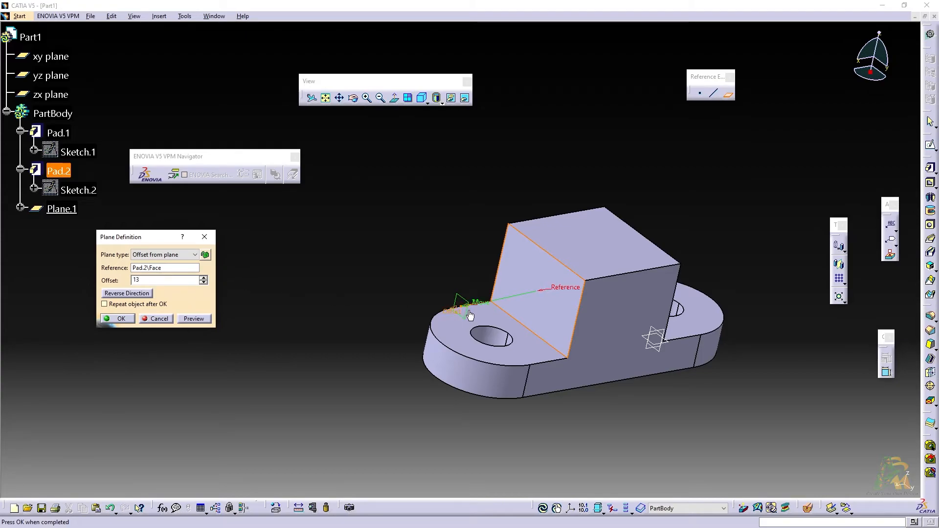
left_click(136, 295)
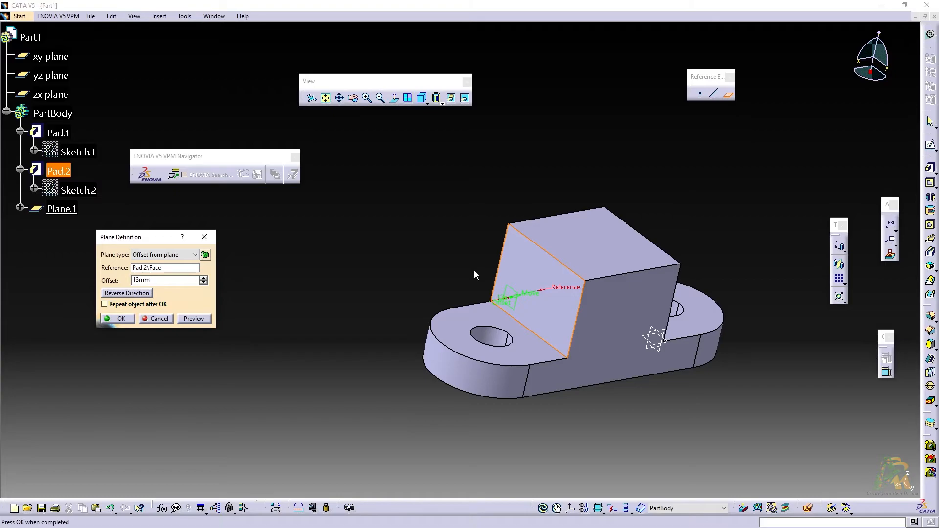
middle_click_drag(474, 271, 432, 321)
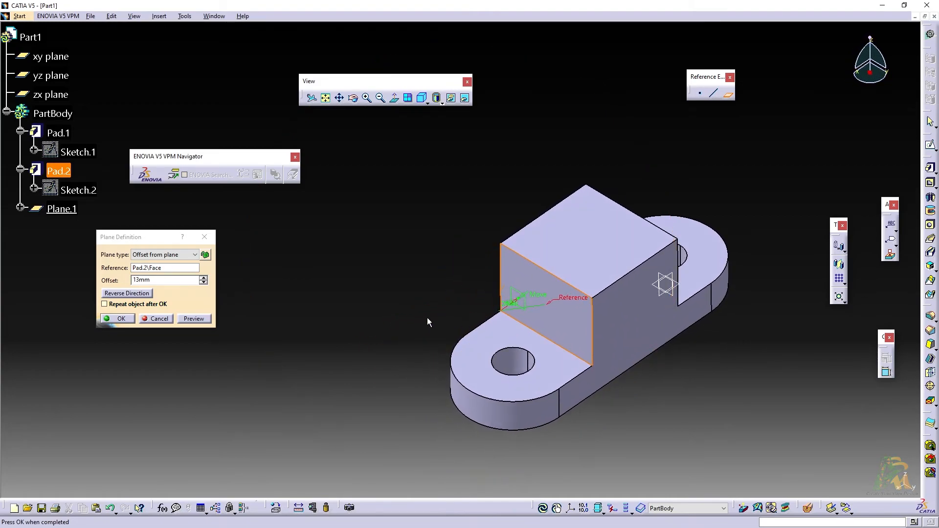
left_click(121, 320)
- Open a new sketch on the offset plane inside the block
middle_click_drag(410, 321, 519, 425)
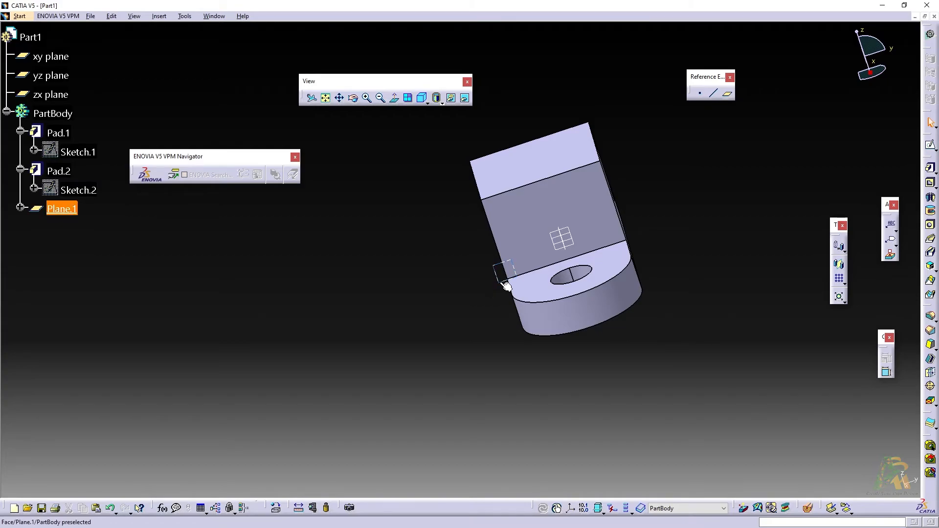
middle_click_drag(507, 285, 489, 324)
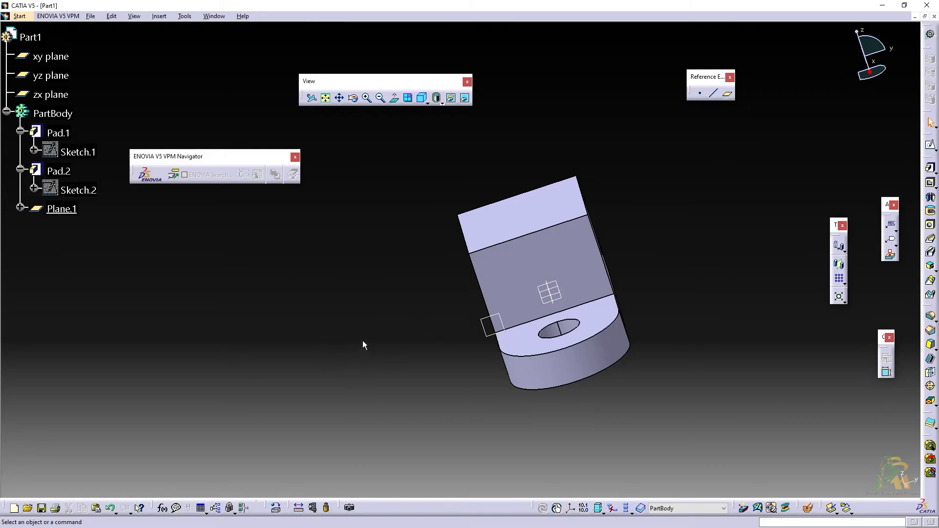
middle_click_drag(438, 350, 600, 279)
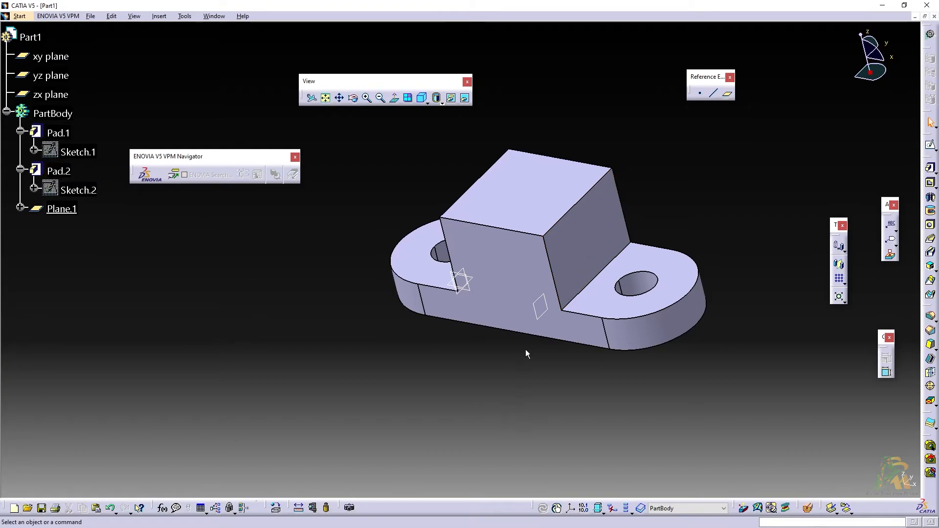
left_click(541, 317)
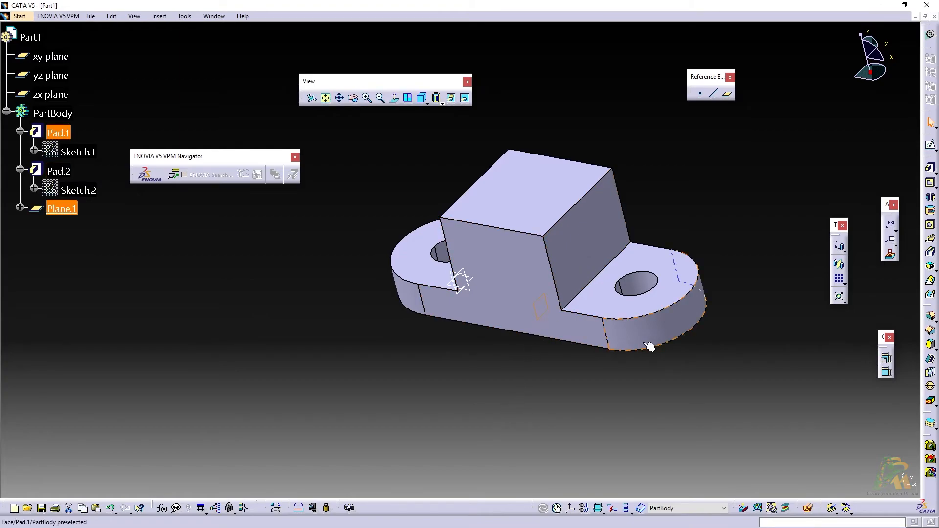
left_click(931, 145)
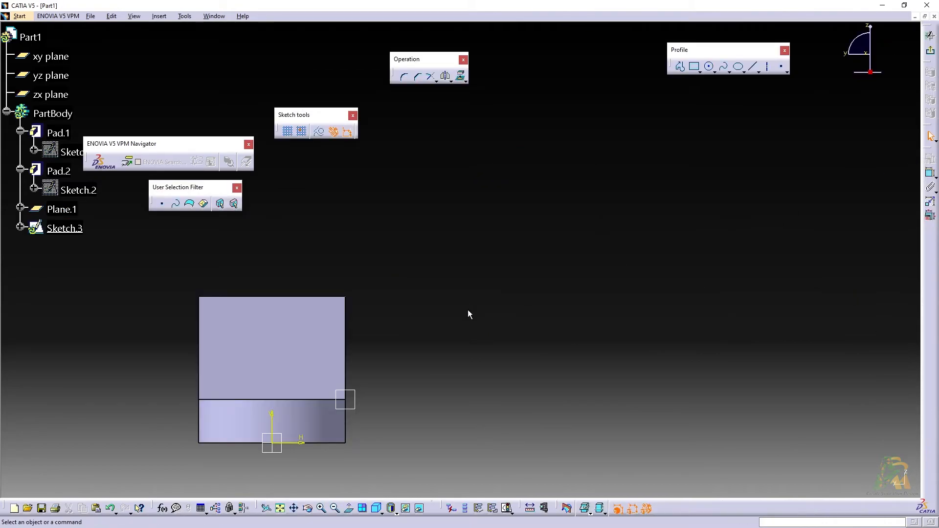
- Sketch a closed right-angled triangle at the block's upper corner, about 40 mm along the top edge and down the side edge
key("alt+Tab")
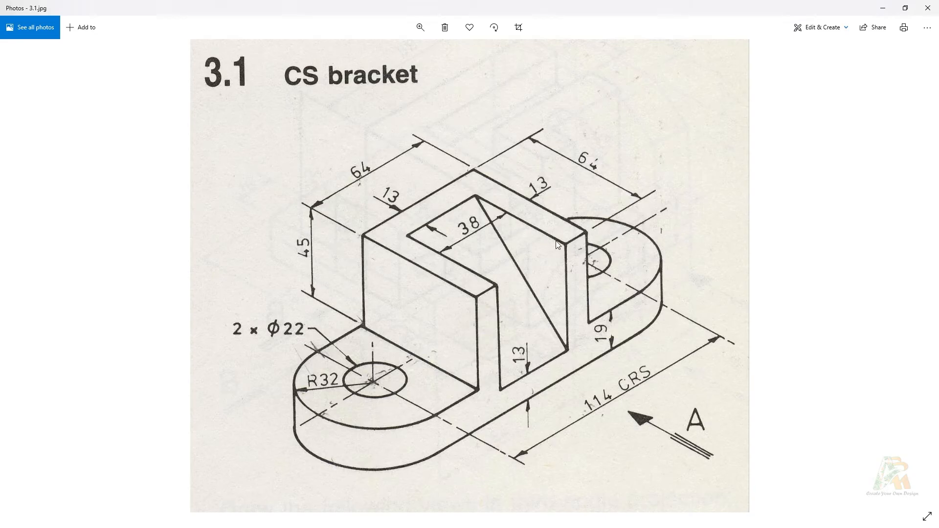
key("alt+Tab")
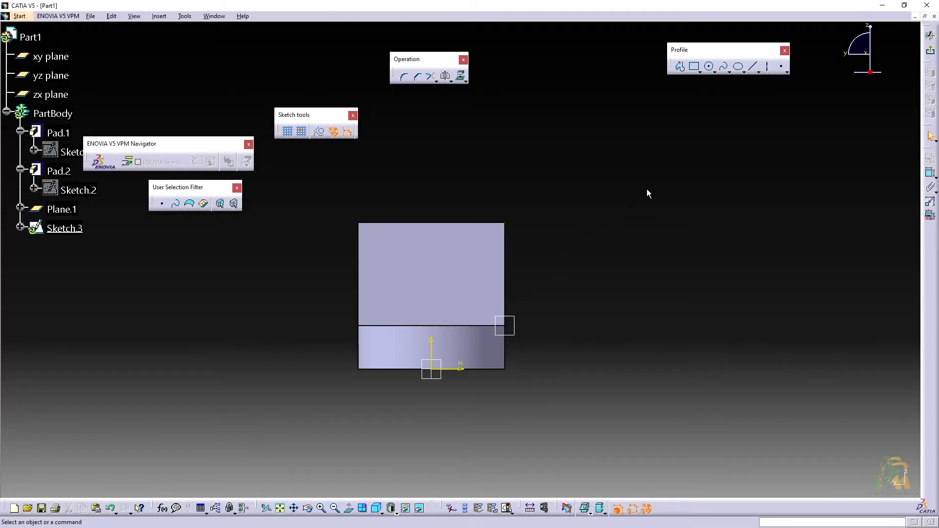
left_click(679, 66)
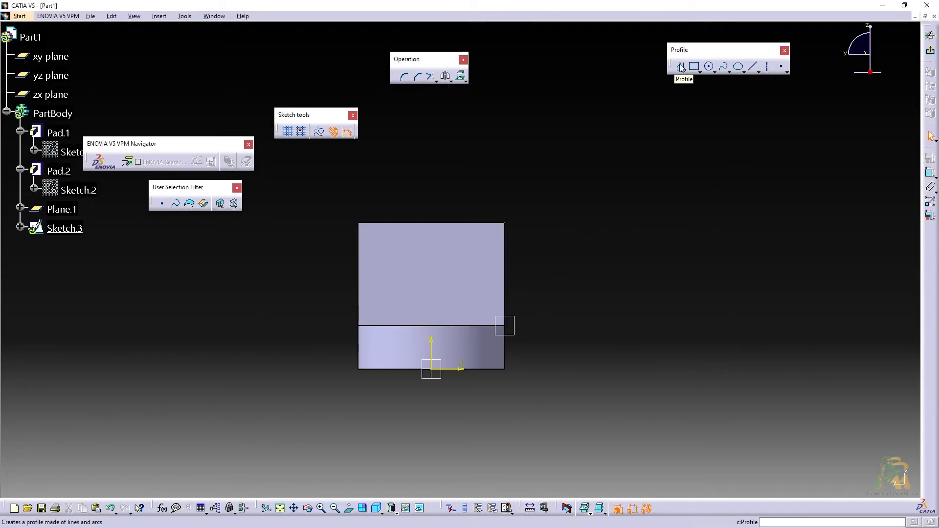
left_click(414, 222)
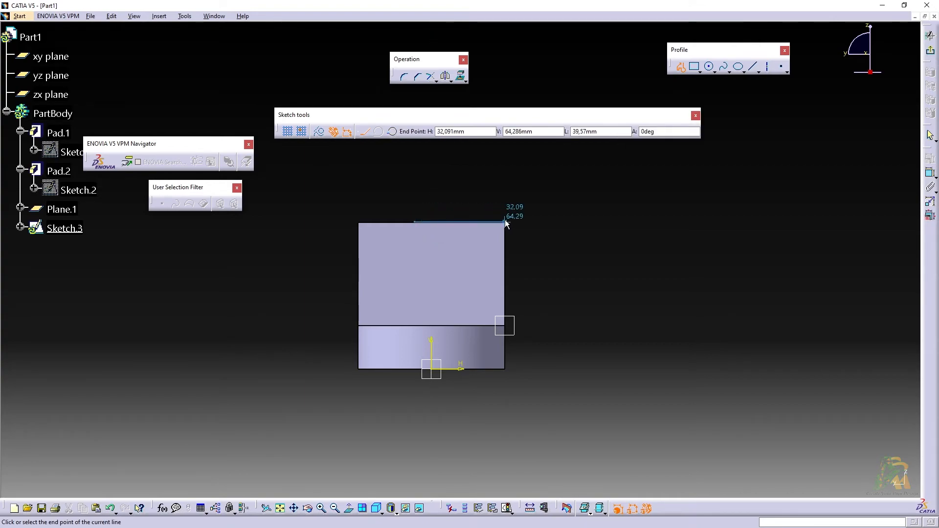
left_click(504, 222)
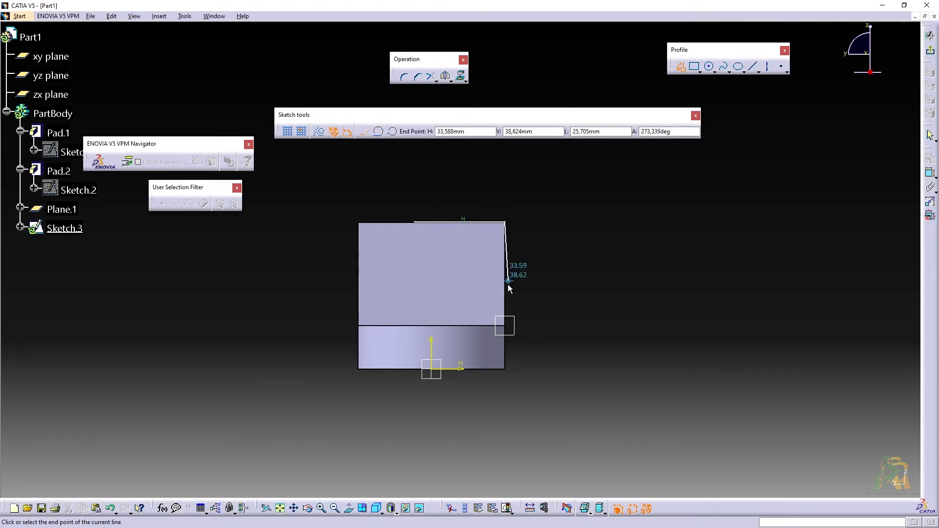
left_click(504, 322)
left_click(414, 222)
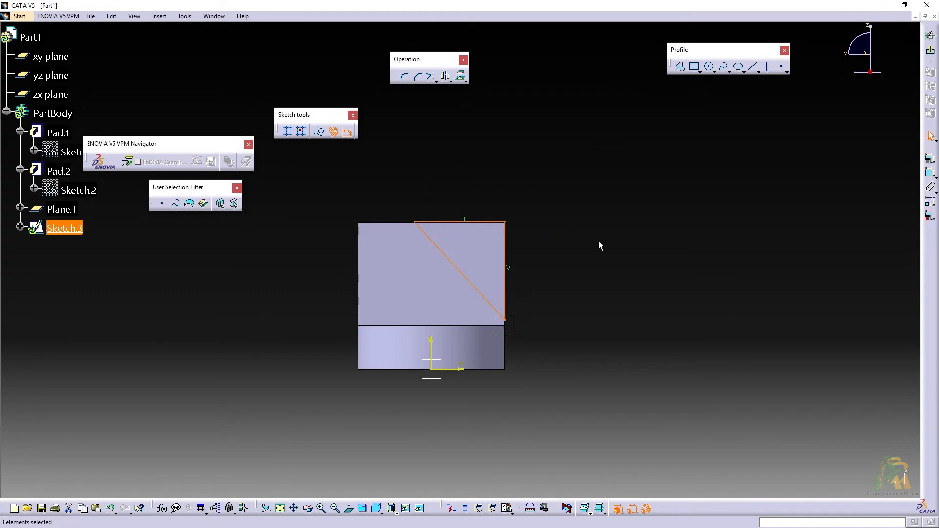
- Examine the triangular profile's placement within the block in an isometric view and select its geometry
mouse_move(559, 266)
middle_mouse_down()
mouse_move(419, 335)
mouse_move(149, 298)
mouse_move(10, 292)
mouse_move(212, 279)
middle_mouse_up()
middle_click_drag(314, 267, 451, 220)
left_click(378, 510)
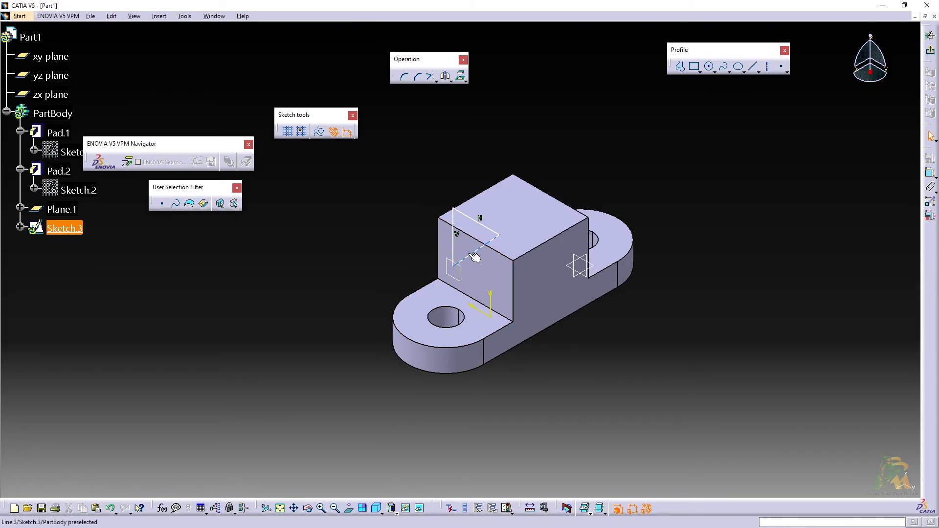
left_click(464, 224)
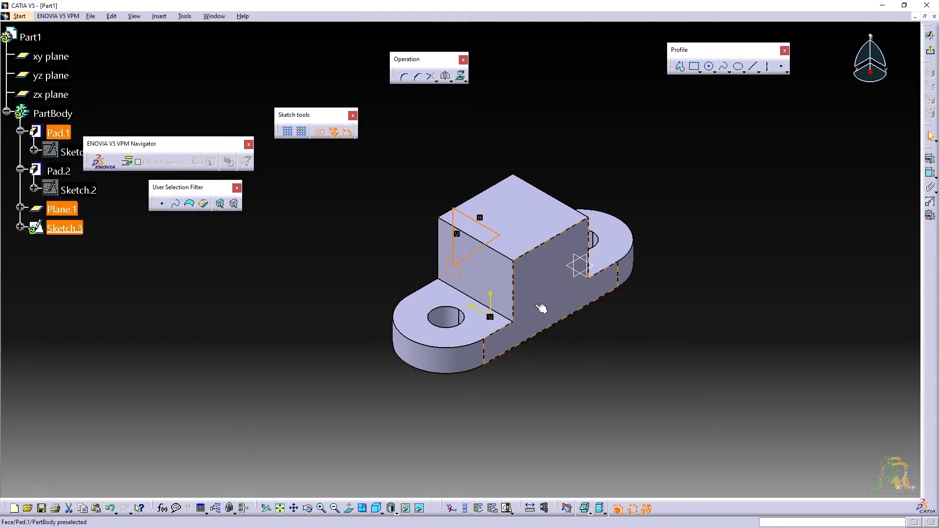
- Delete the triangle and sketch a closed replacement at the block's opposite upper corner, about 41 mm down the side edge
key("Delete")
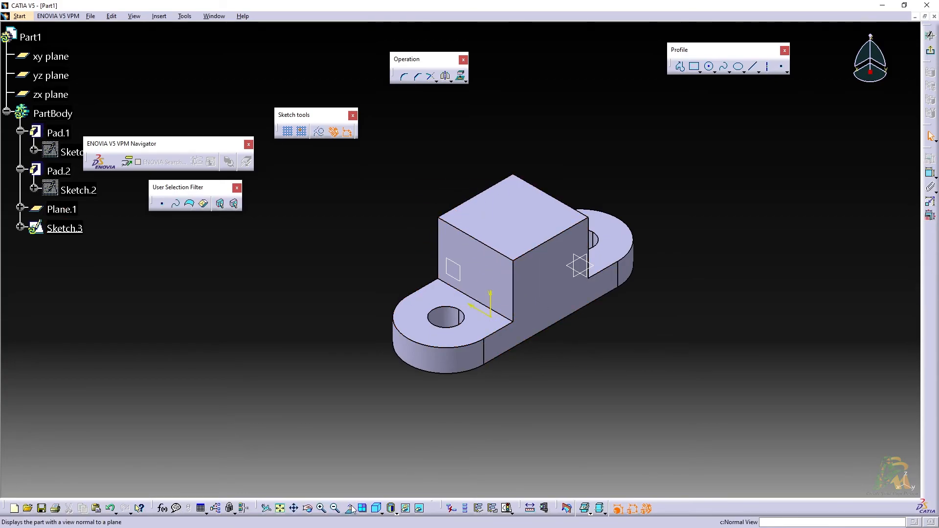
left_click(350, 510)
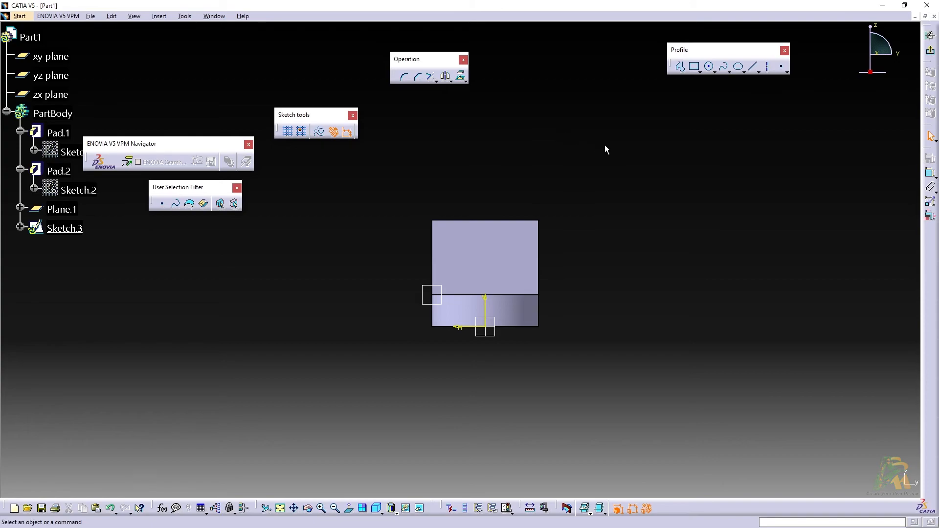
left_click(680, 67)
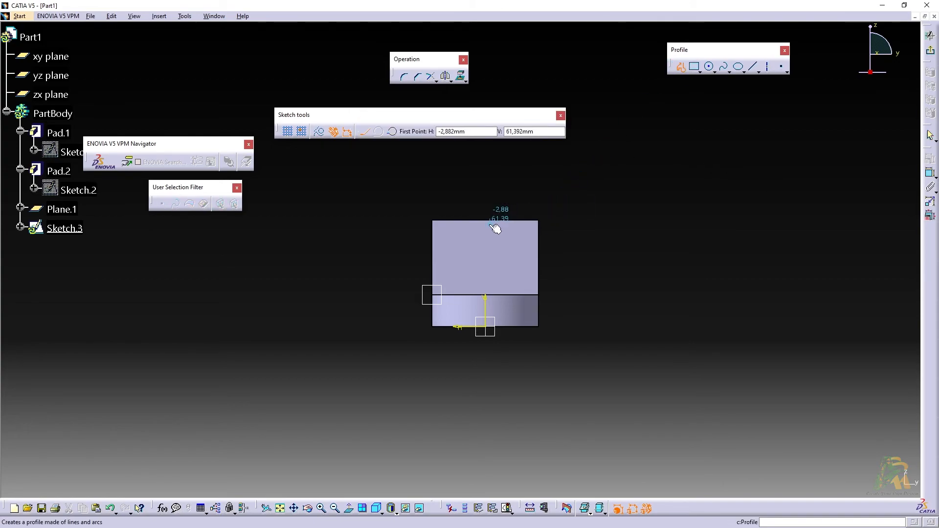
left_click(473, 221)
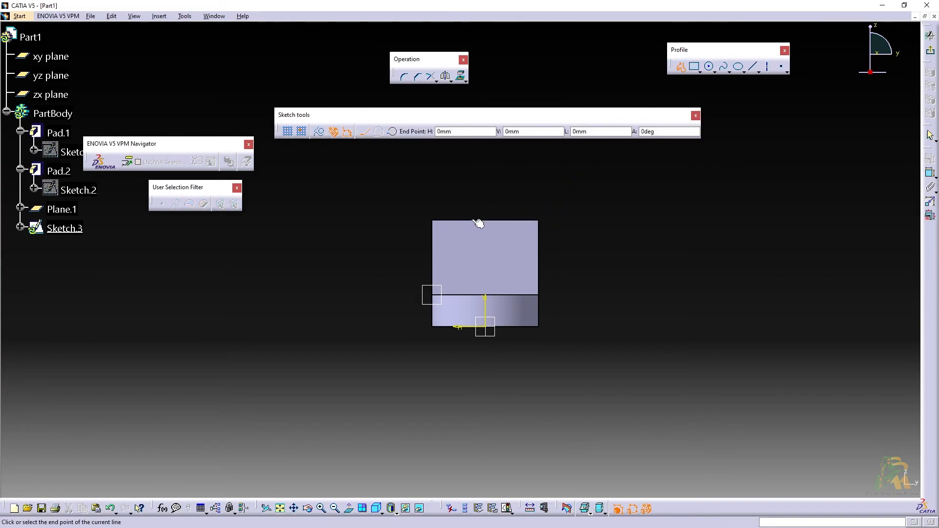
left_click(538, 220)
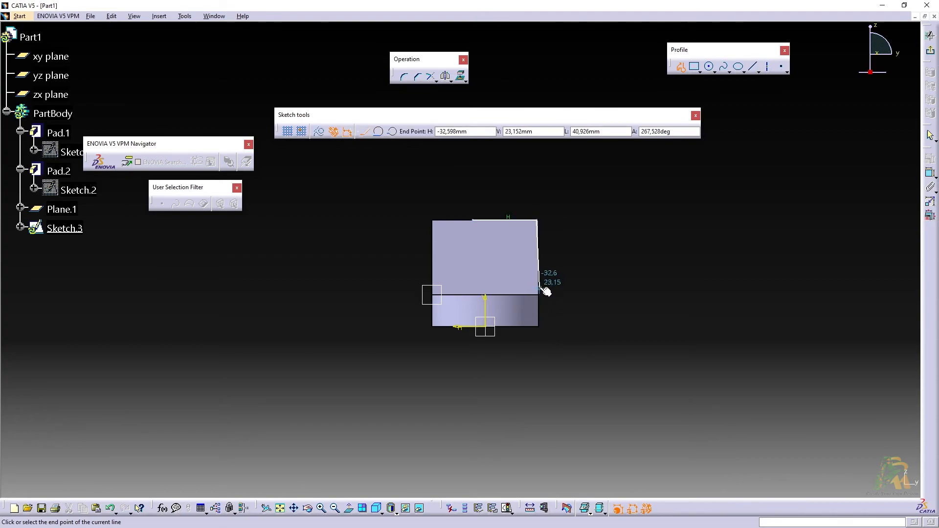
left_click(540, 289)
left_click(470, 216)
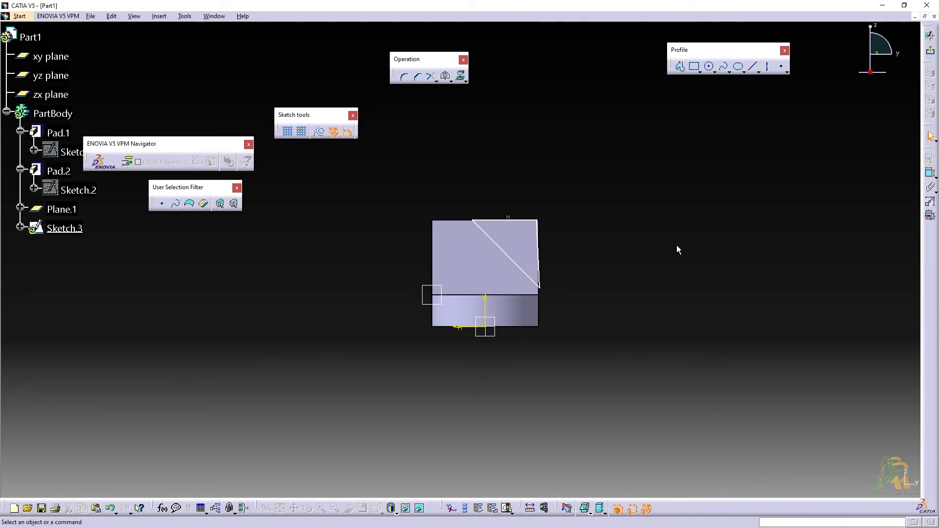
- Move the triangle clear of the block's edges and constrain its side line to be vertical
left_click_drag(474, 215, 512, 217)
left_click_drag(540, 287, 533, 291)
left_click(575, 264)
left_click(531, 251)
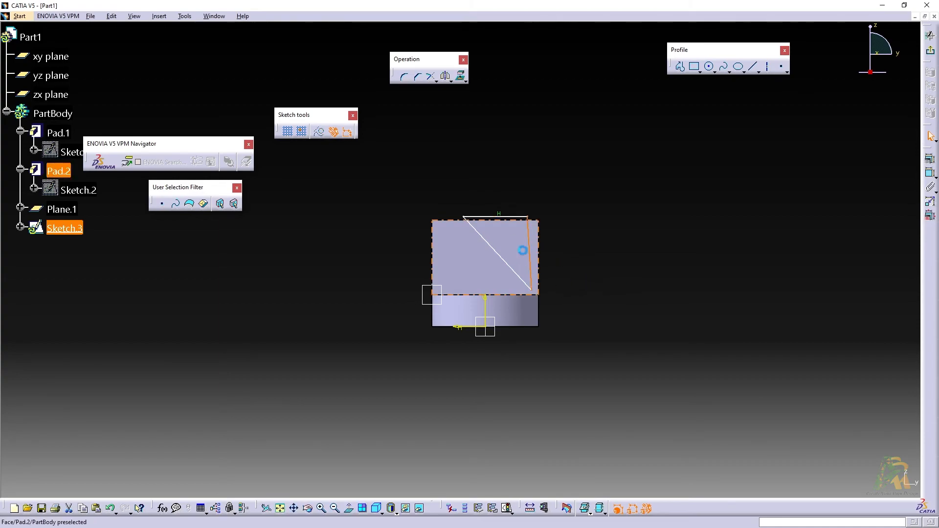
left_click(930, 158)
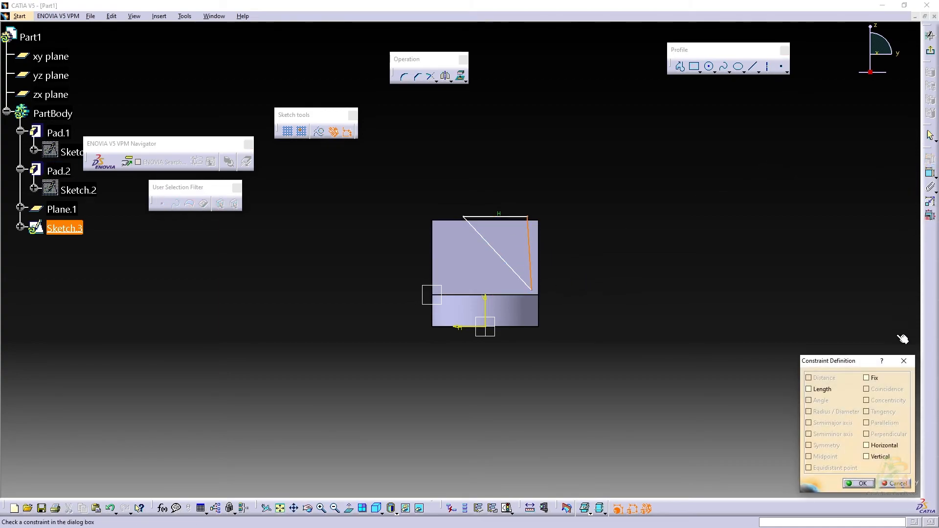
left_click(873, 456)
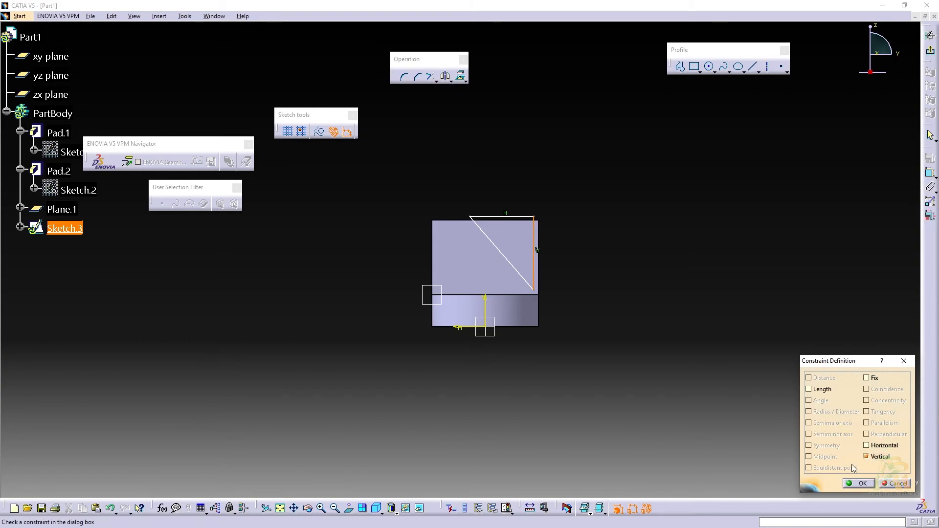
left_click(859, 483)
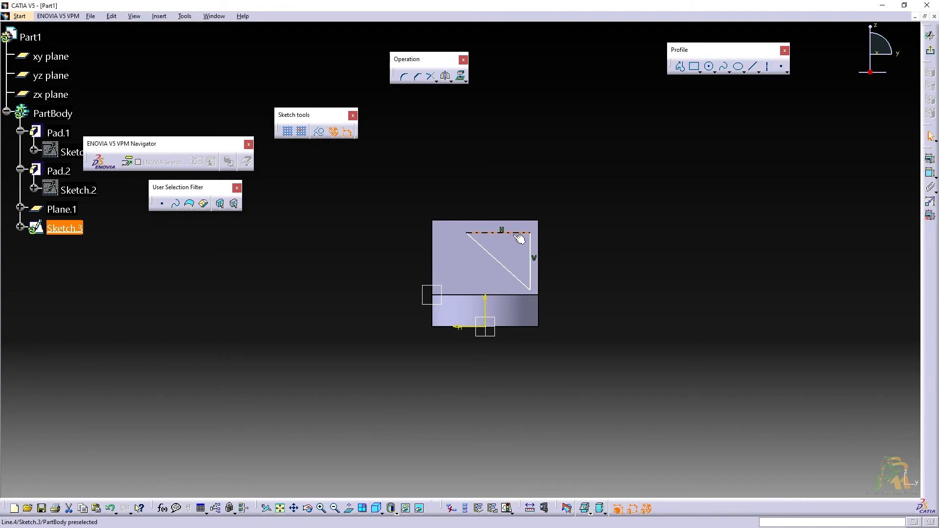
- Make the triangle's horizontal line coincident with the block's top edge and its vertical line coincident with the adjacent side edge
left_click(520, 233)
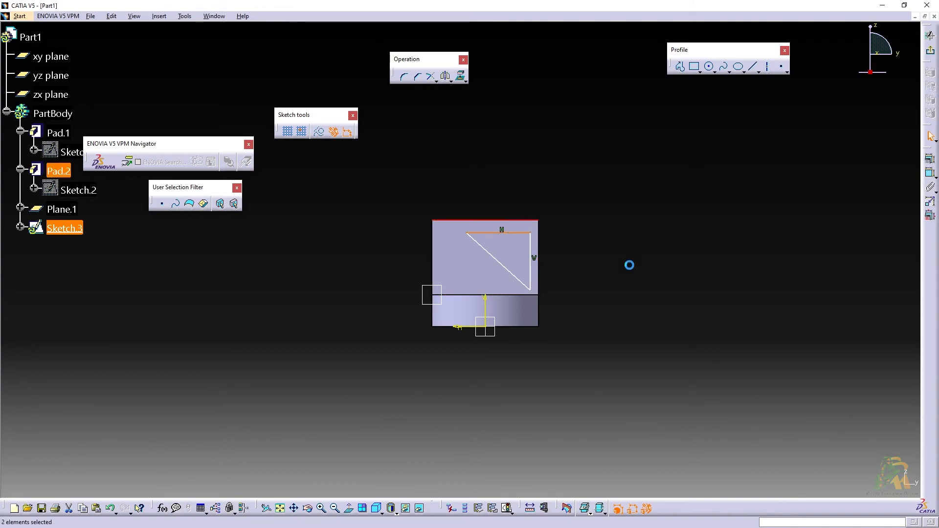
left_click(930, 158)
left_click(866, 390)
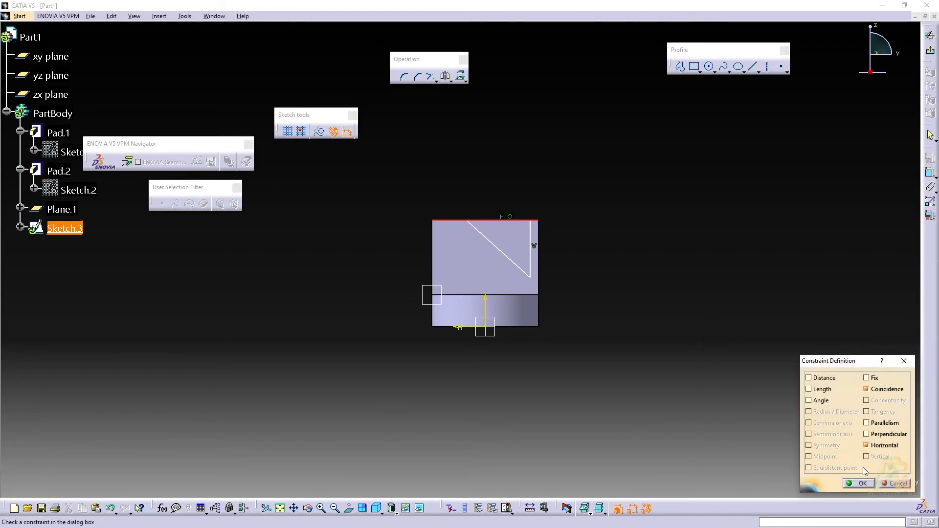
left_click(859, 484)
left_click(531, 250)
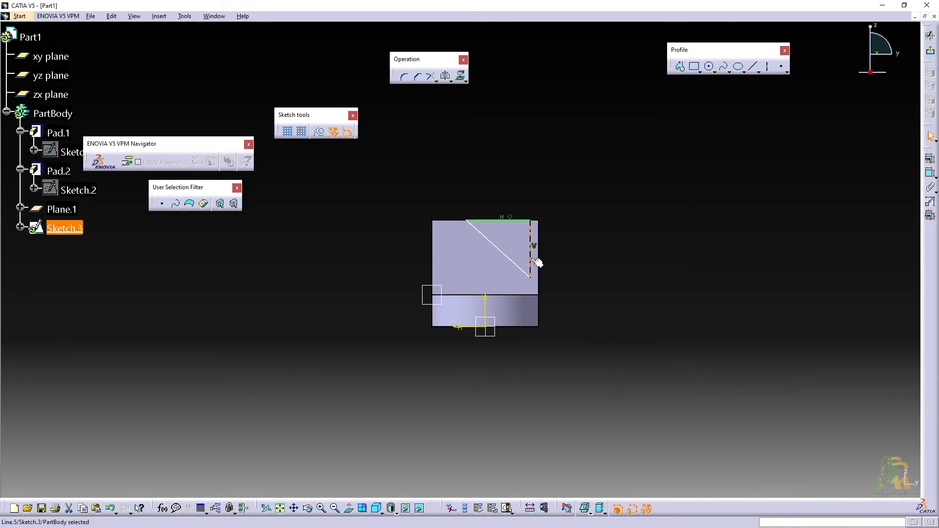
left_click(538, 259, "ctrl")
left_click(930, 159)
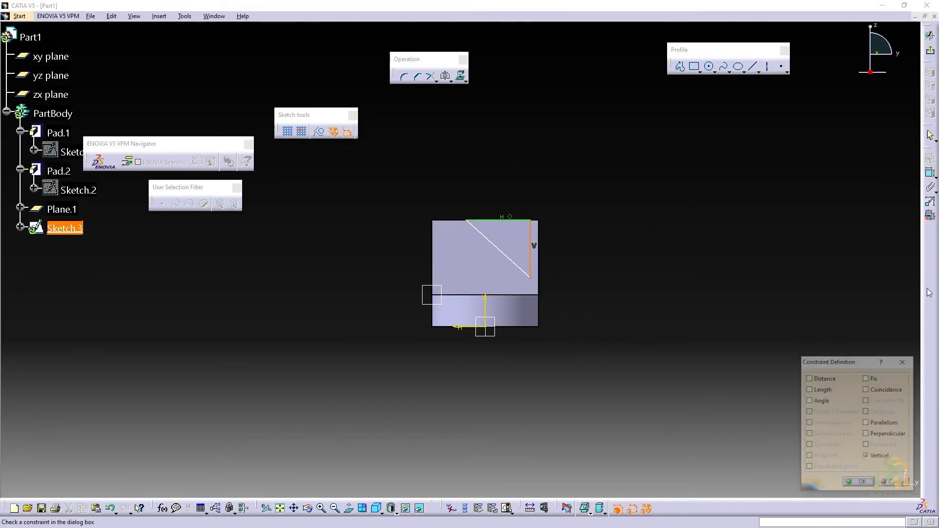
left_click(867, 389)
left_click(862, 484)
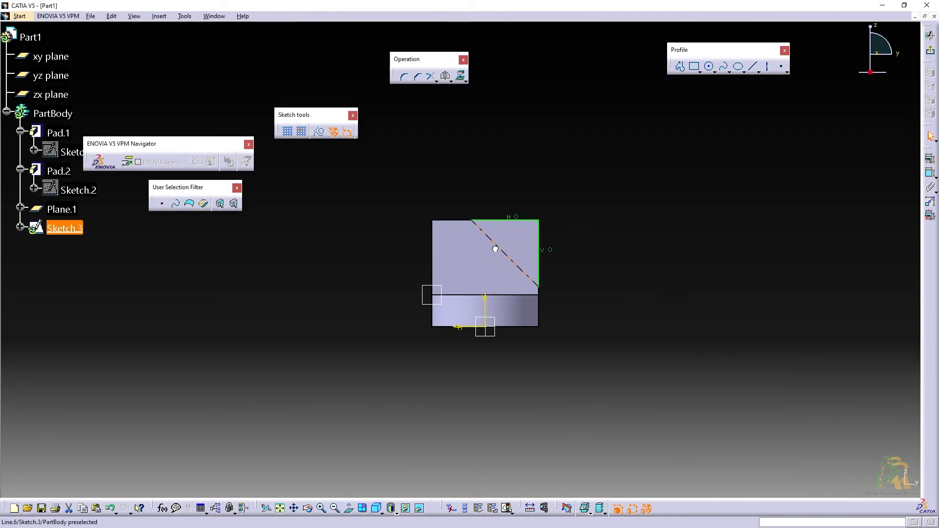
- Check the bracket drawing and dimension the triangle's corner on the top edge 13 mm from the block's far side edge
key("alt+Tab")
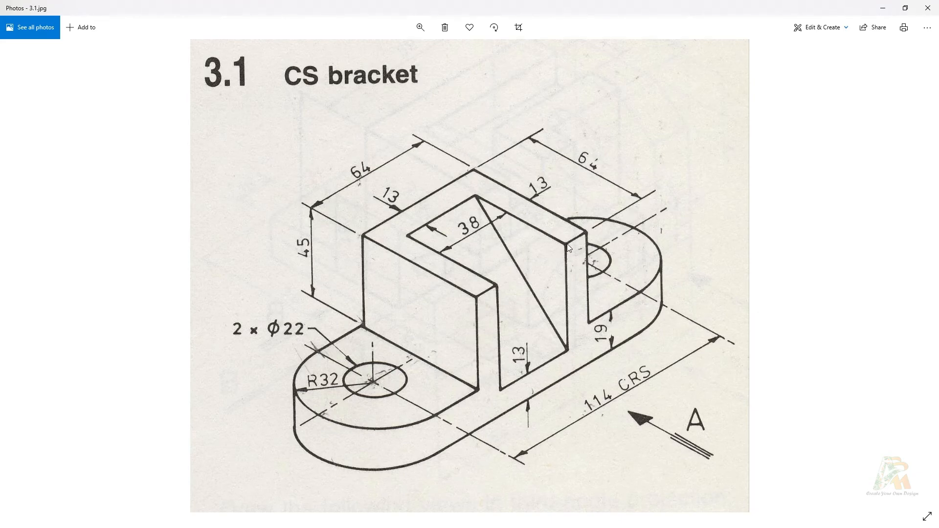
key("alt+Tab")
key("alt+Tab")
key("alt+Tab")
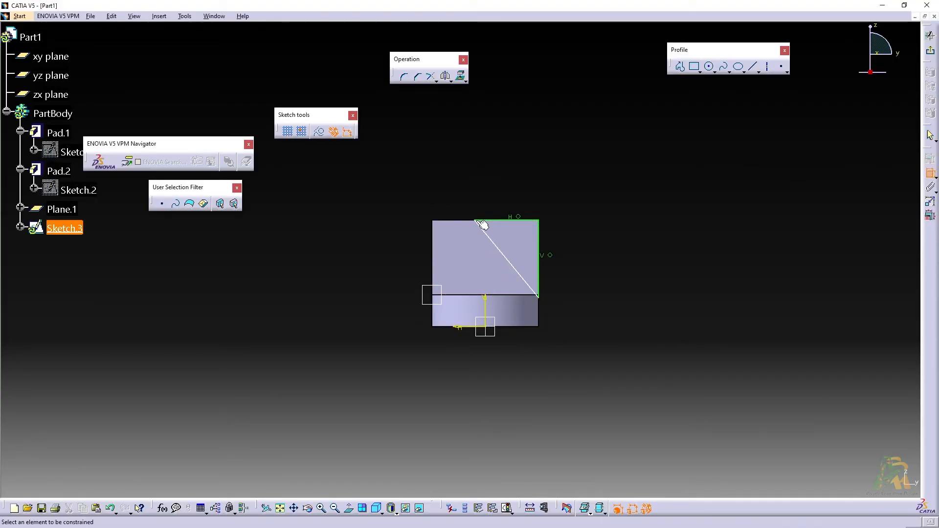
left_click(438, 240)
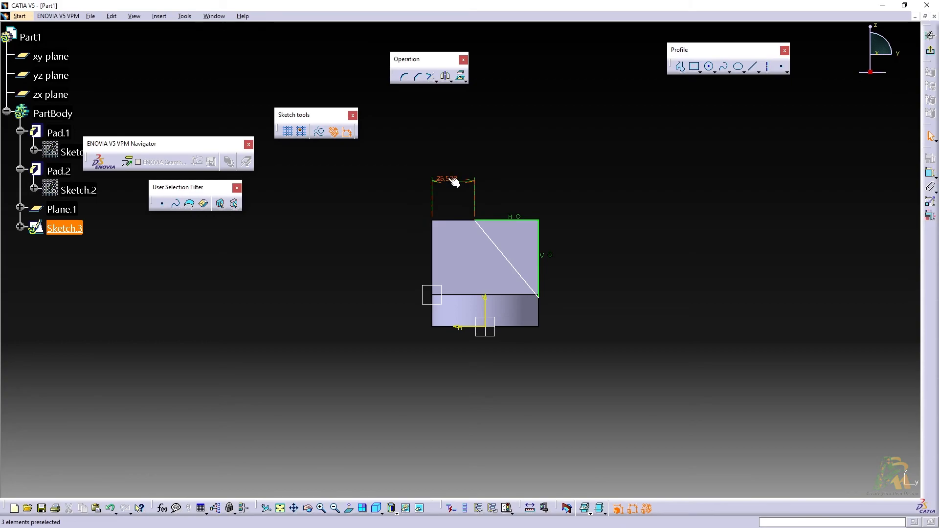
double_click(448, 180)
type("13mm")
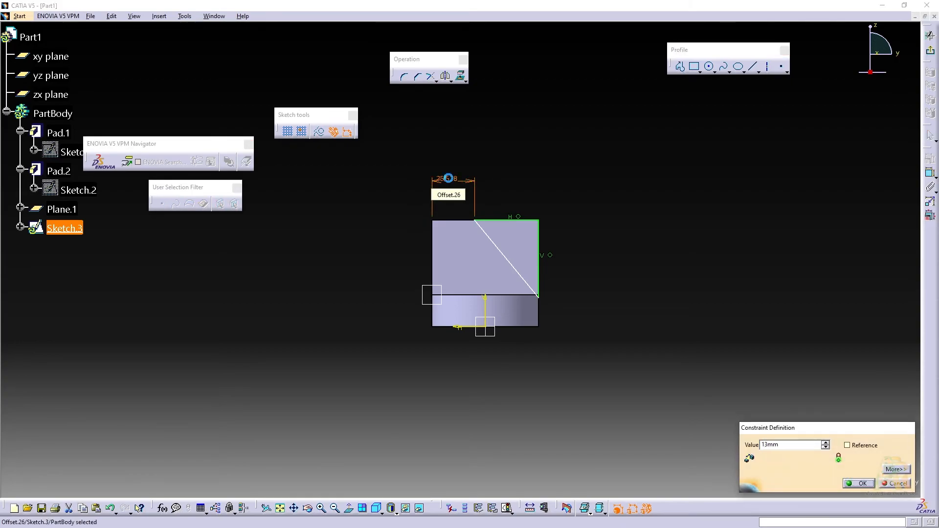
key("Return")
- Check the drawing's floor thickness and dimension the triangle's lower corner 13 mm above the base's bottom edge
key("alt+Tab")
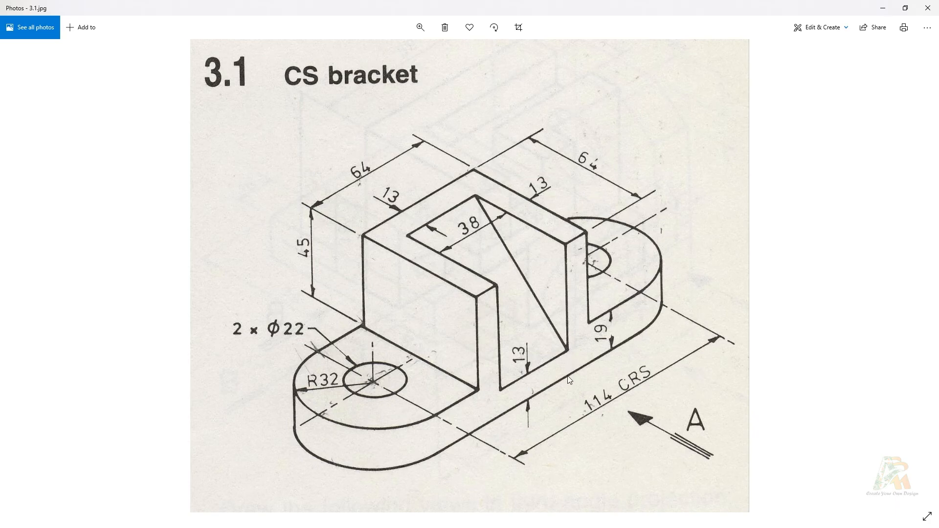
key("alt+Tab")
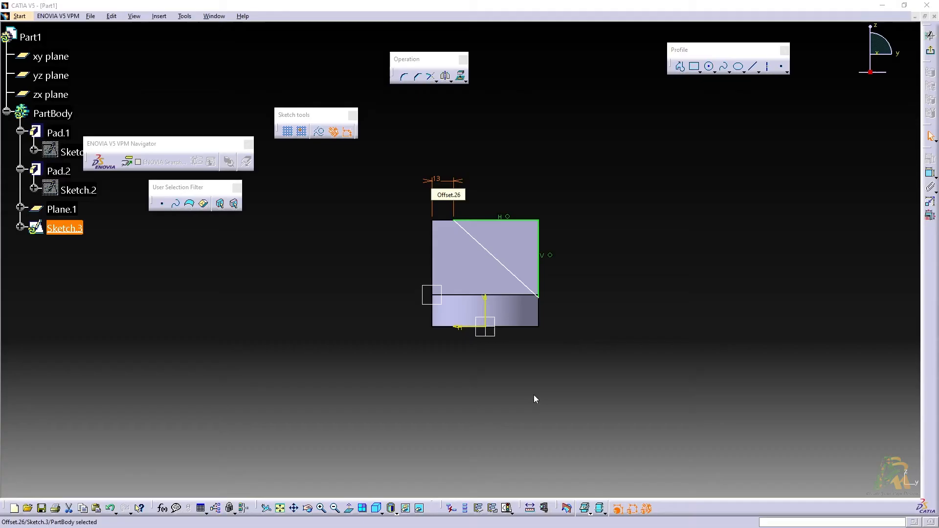
left_click(931, 175)
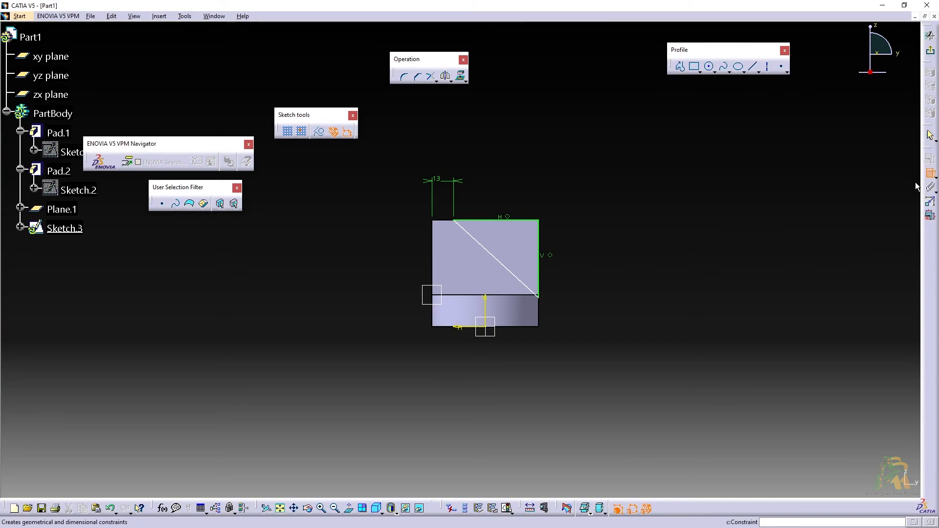
left_click(529, 329)
left_click(591, 311)
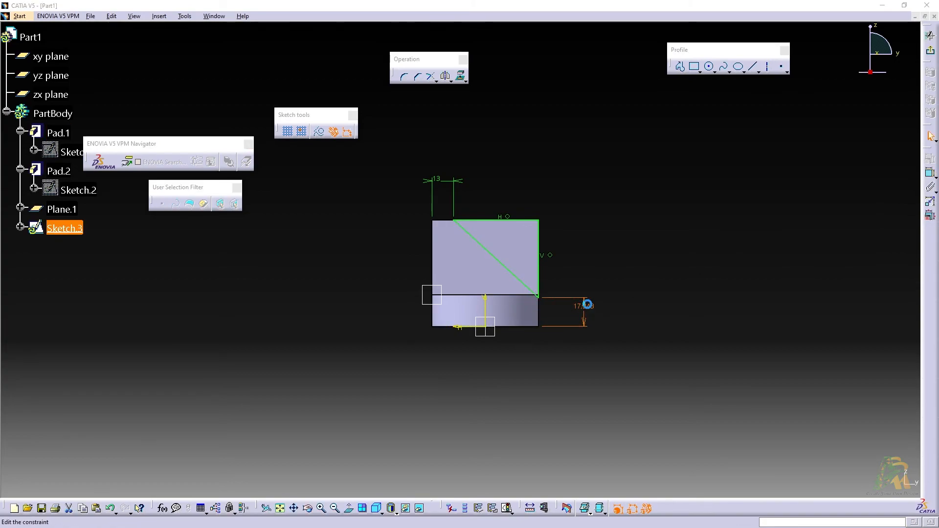
double_click(589, 306)
type("13")
key("Return")
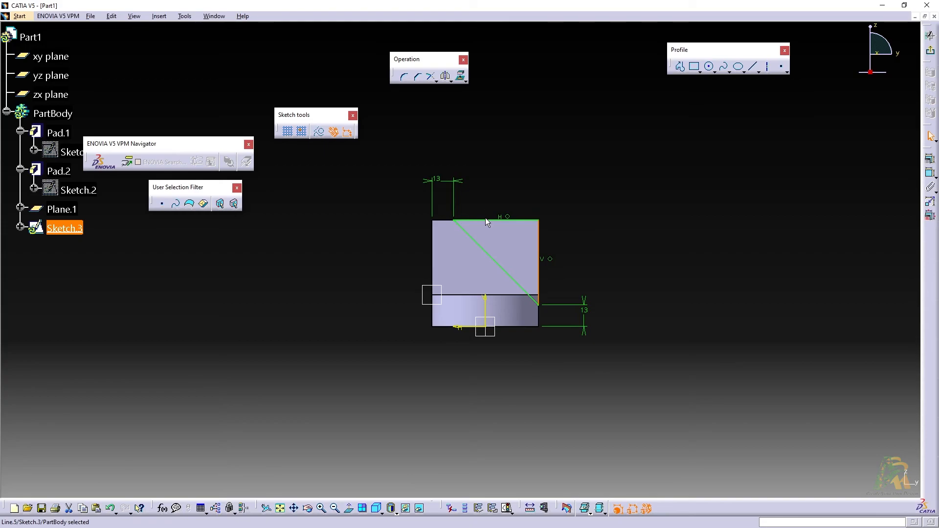
- Leave the sketch and compare the triangular profile with the bracket drawing in an isometric view
left_click(930, 35)
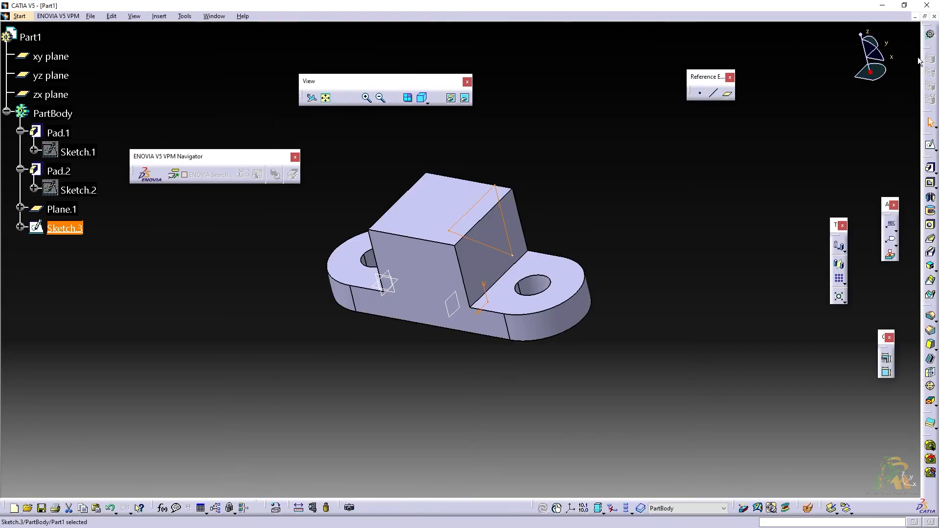
left_click(443, 397)
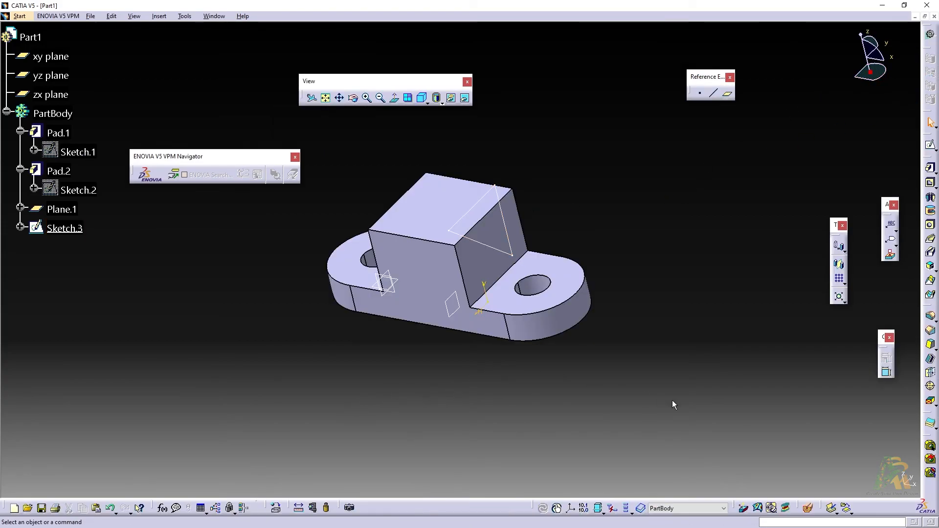
middle_click_drag(507, 257, 581, 275)
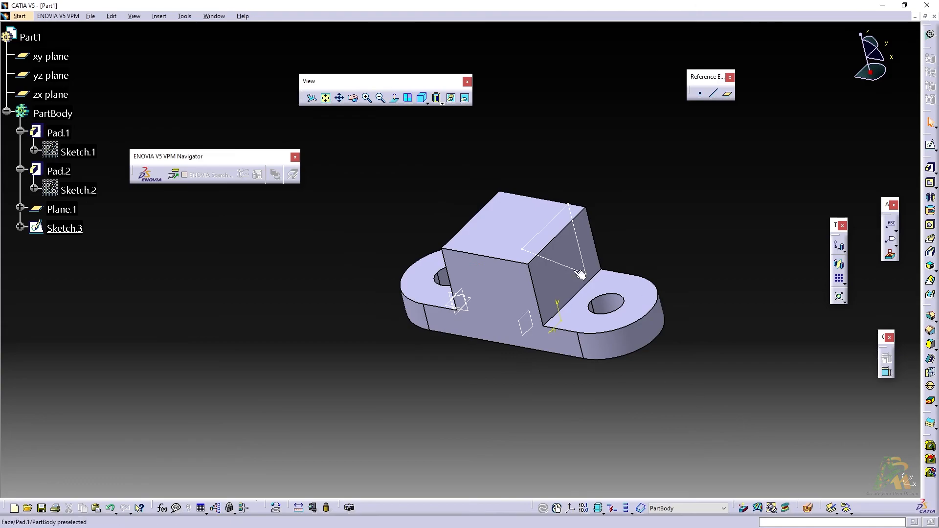
left_click(423, 98)
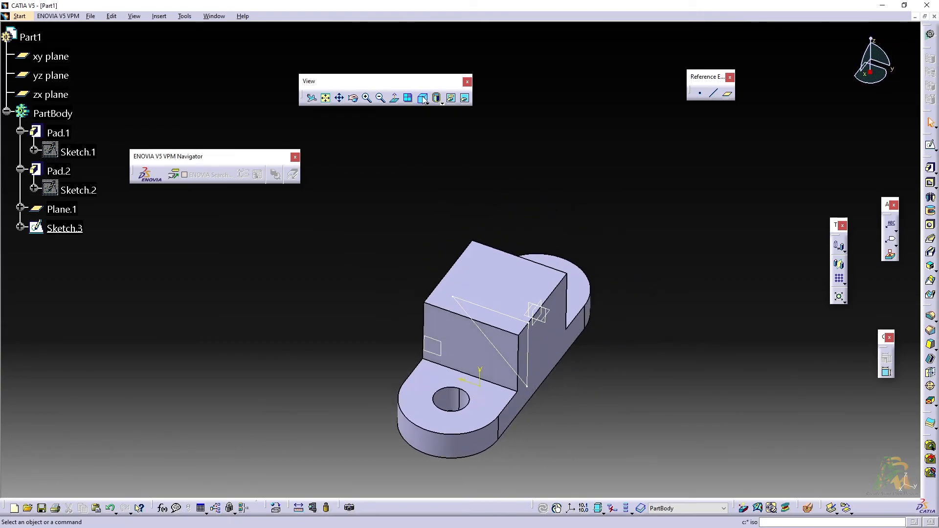
middle_click_drag(451, 313, 512, 261)
key("alt+Tab")
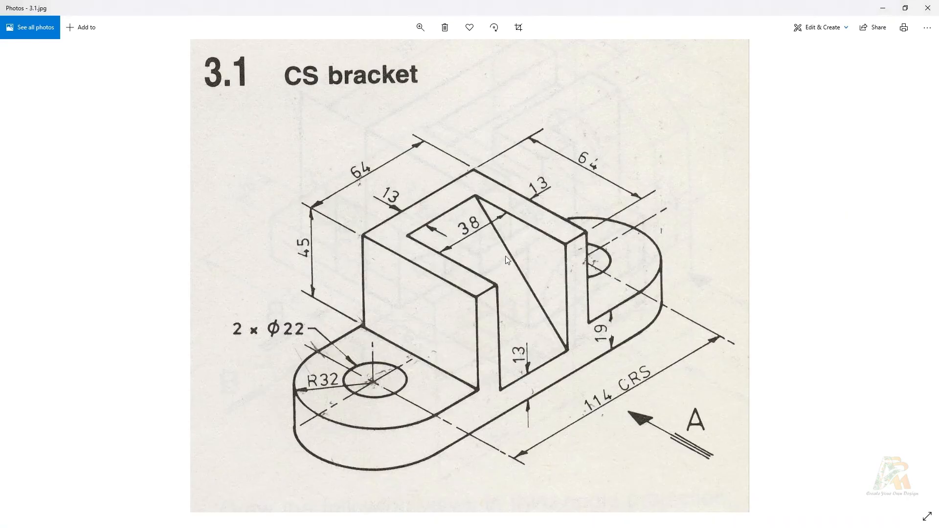
key("alt+Tab")
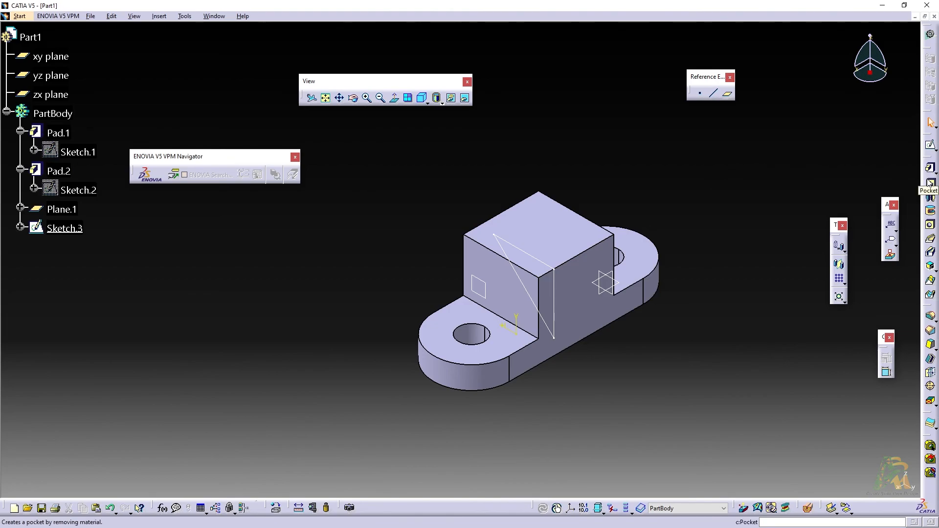
- Pocket the triangular sketch 38 mm deep using the Dimension type, with the direction reversed into the block, and check it against the drawing
left_click(930, 186)
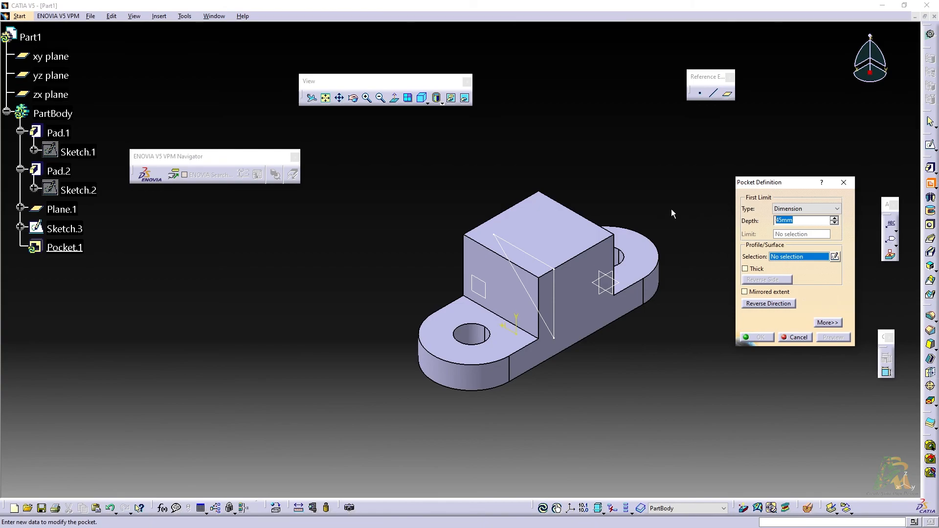
left_click(788, 209)
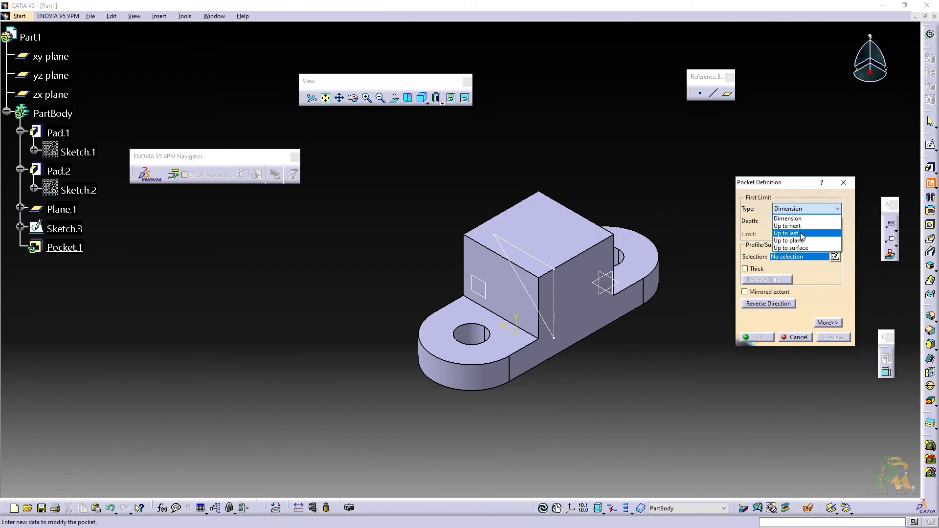
left_click(808, 218)
left_click(807, 208)
left_click(807, 207)
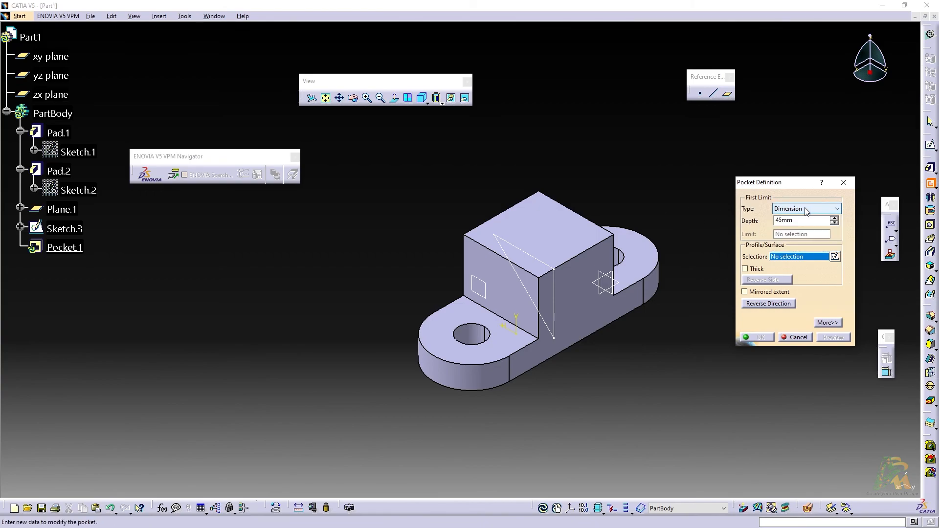
key("alt+Tab")
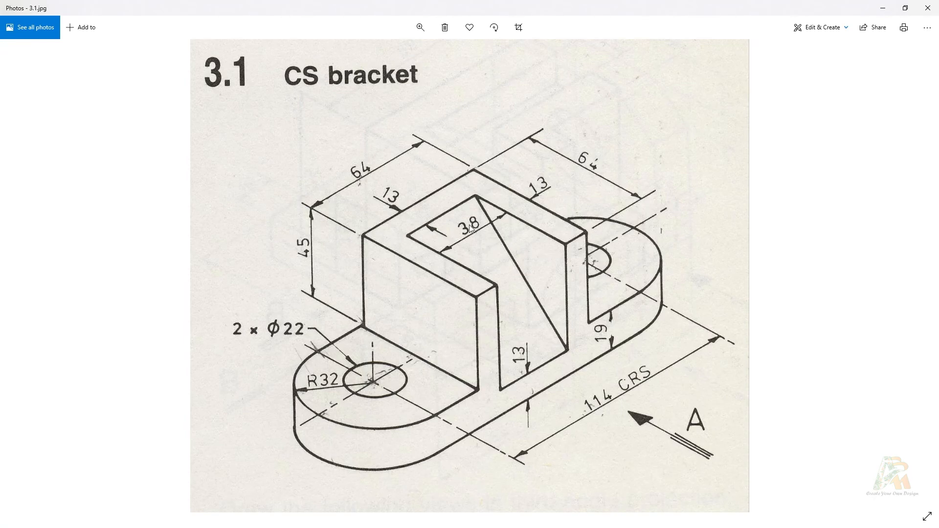
key("alt+Tab")
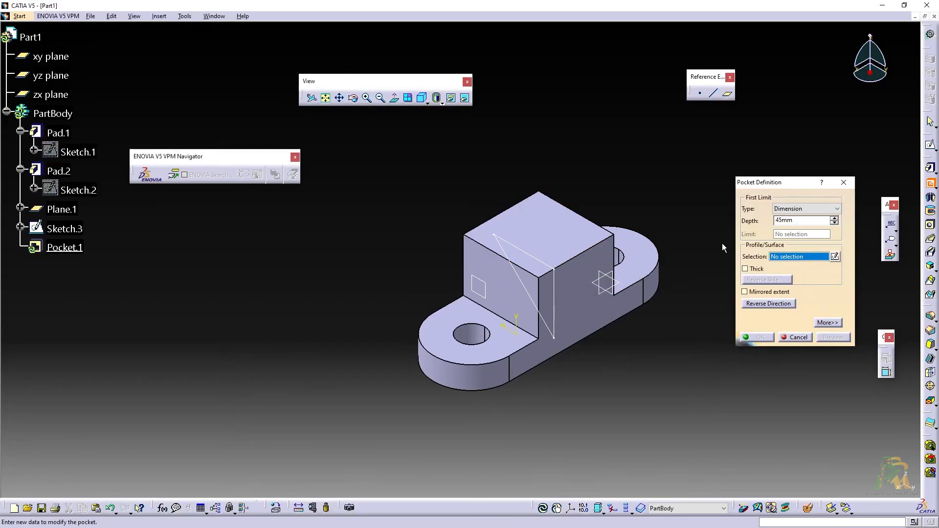
type("38")
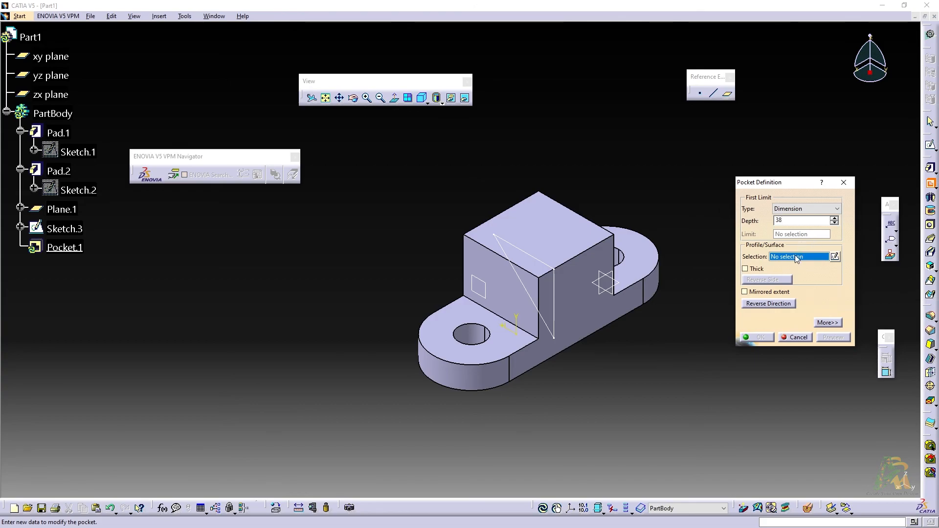
left_click(561, 295)
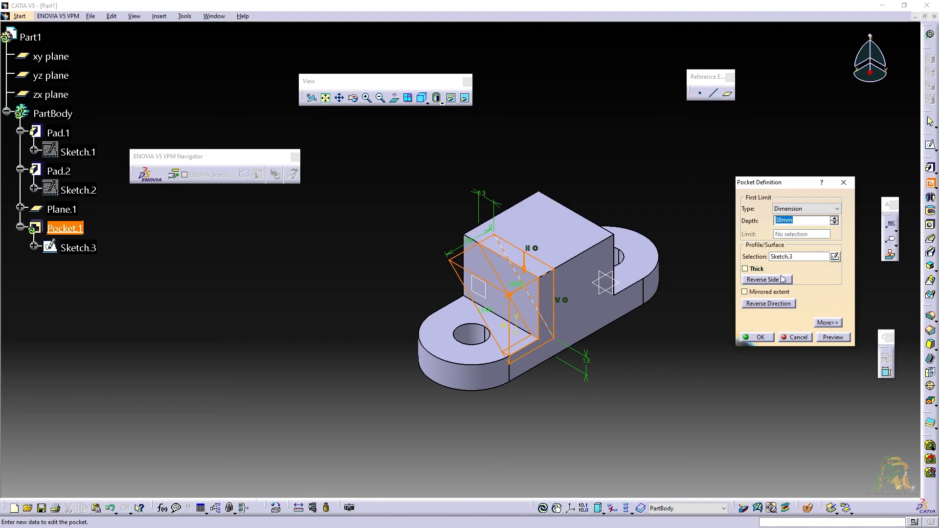
left_click(771, 303)
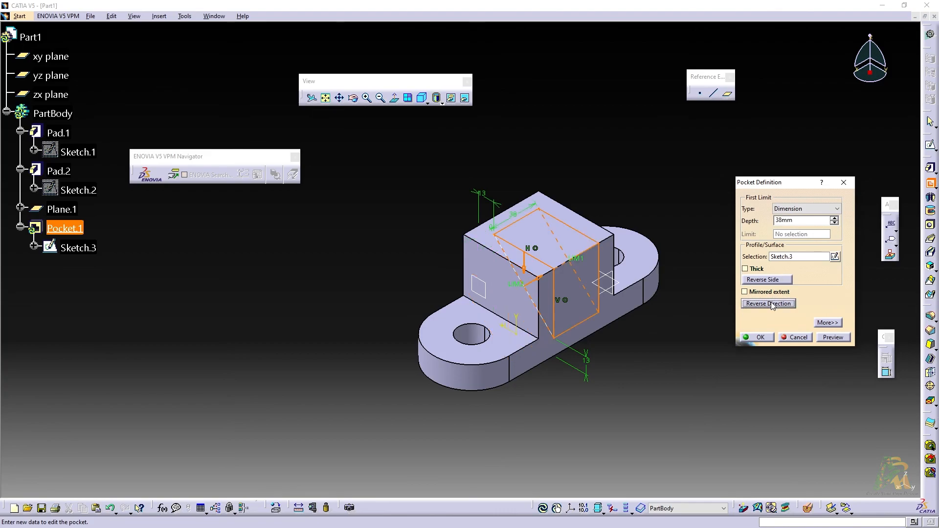
left_click(761, 337)
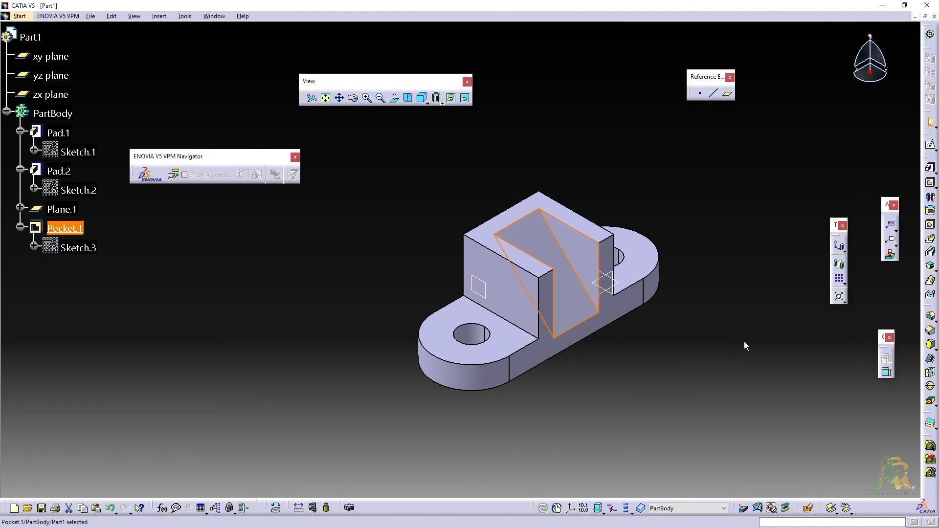
key("alt+Tab")
key("alt+Tab")
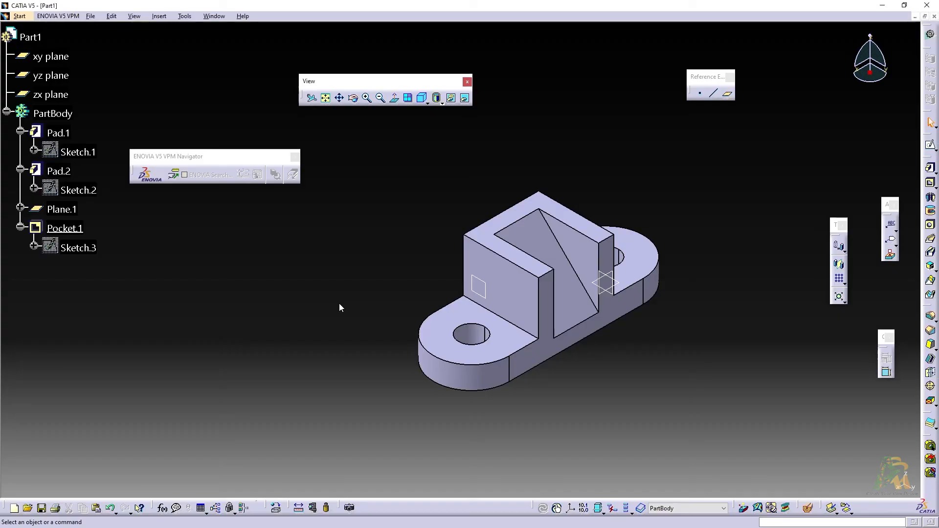